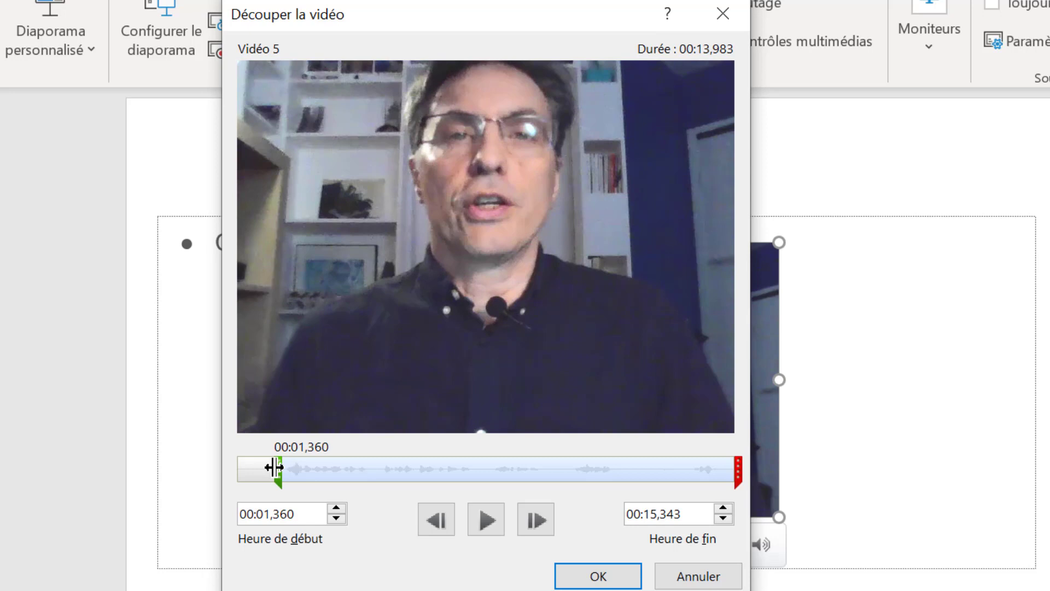
Trim the end of the Conclusion slide's video to 00:12 and apply the trim
click(271, 468)
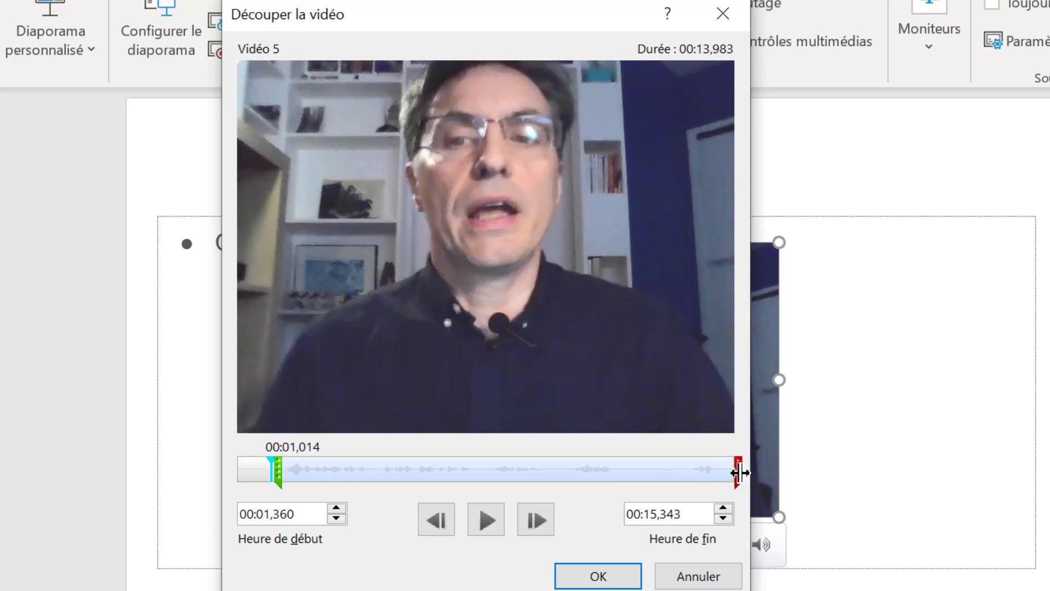
drag(740, 473, 631, 482)
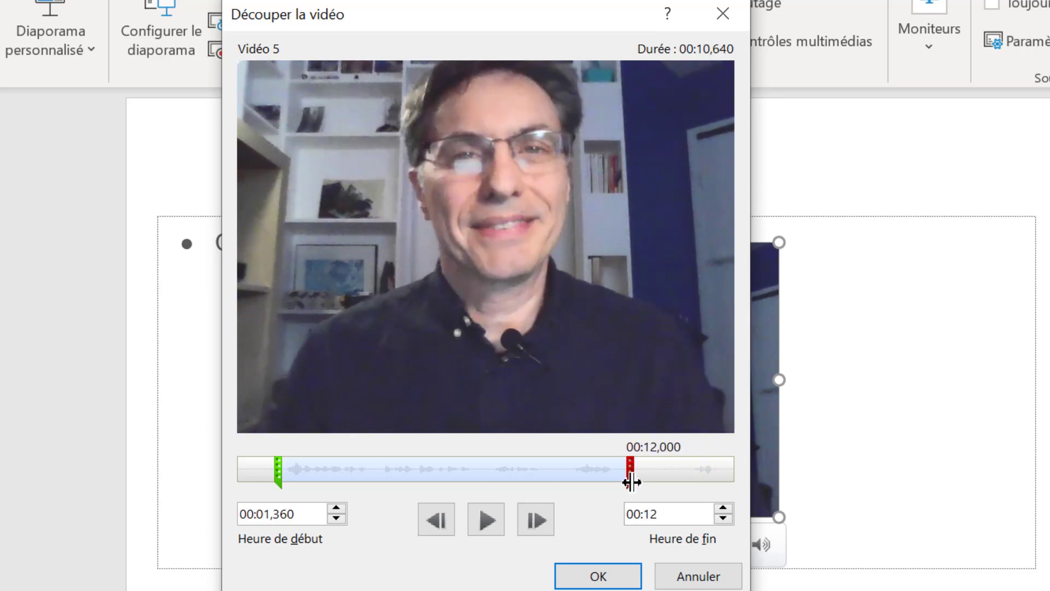
click(598, 576)
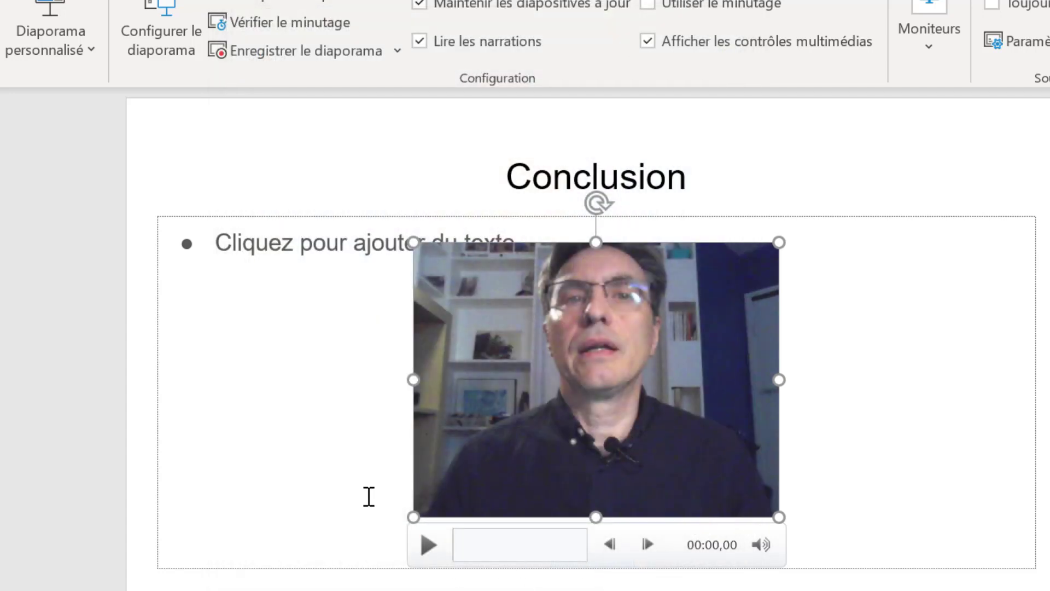
Play back the trimmed video on the Conclusion slide and deselect it
click(430, 548)
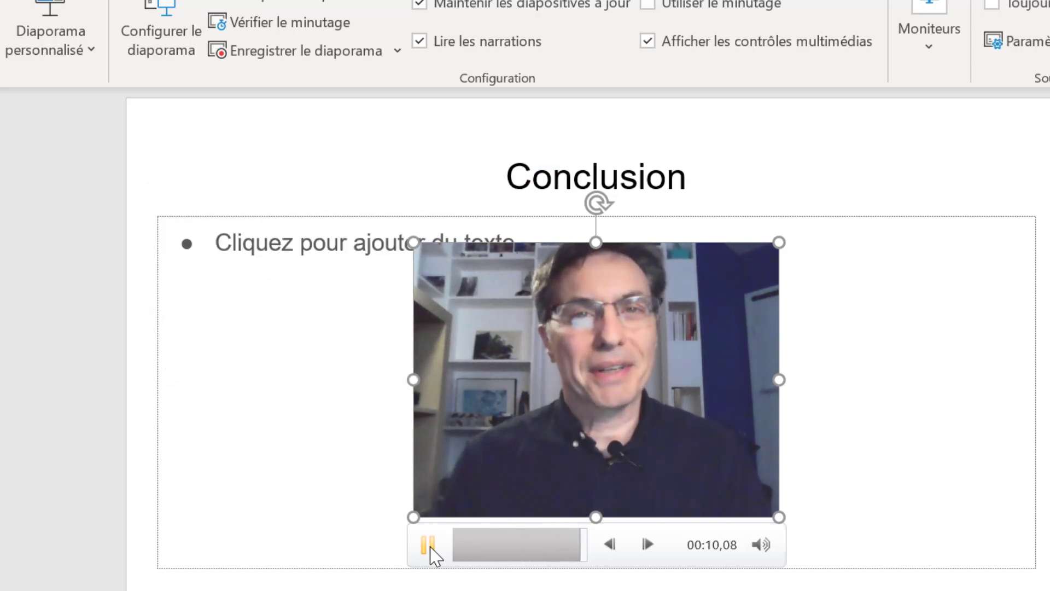
click(910, 346)
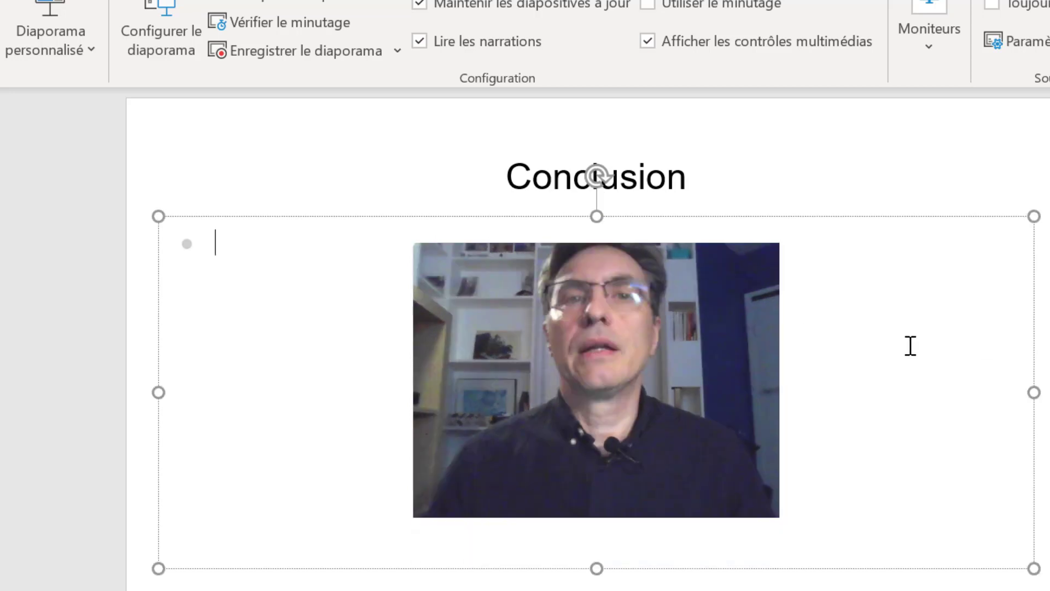
key(Escape)
key(Escape)
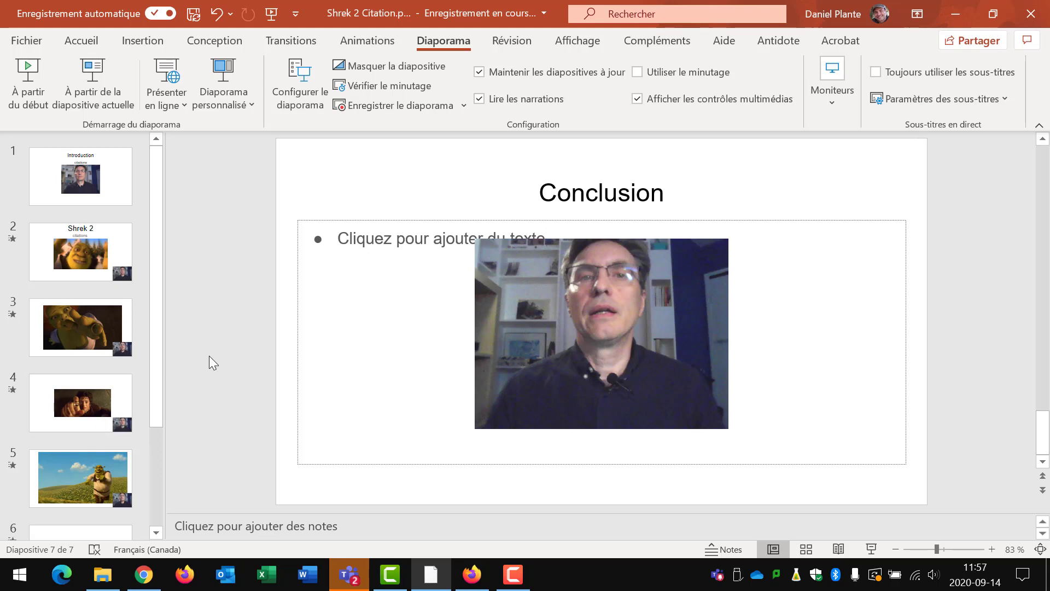
drag(149, 278, 152, 198)
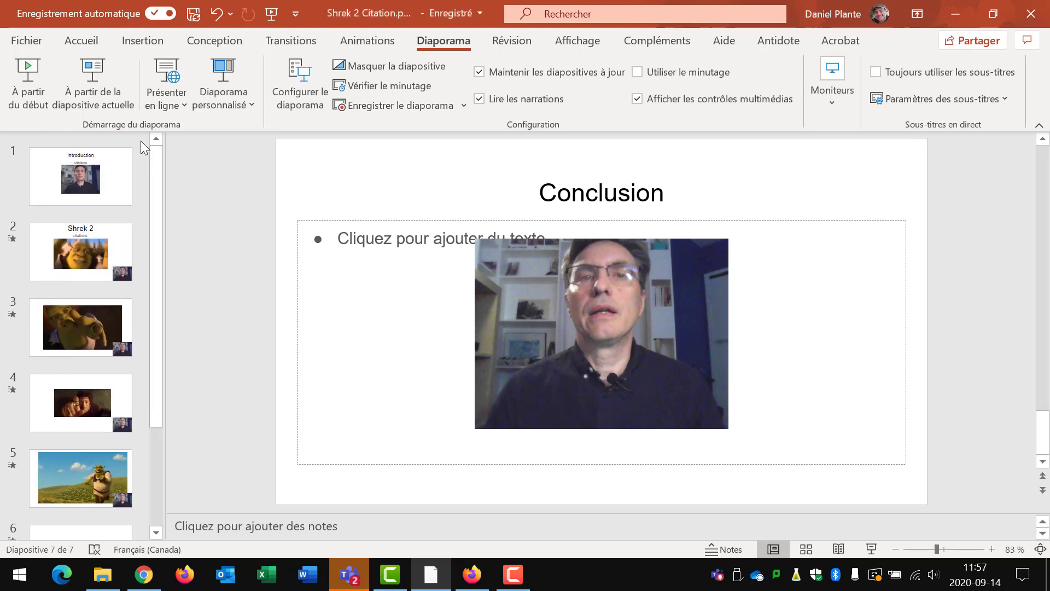
Export the presentation by publishing it to Microsoft Stream as Shrek 2 Citation, with the original PowerPoint file included
click(25, 42)
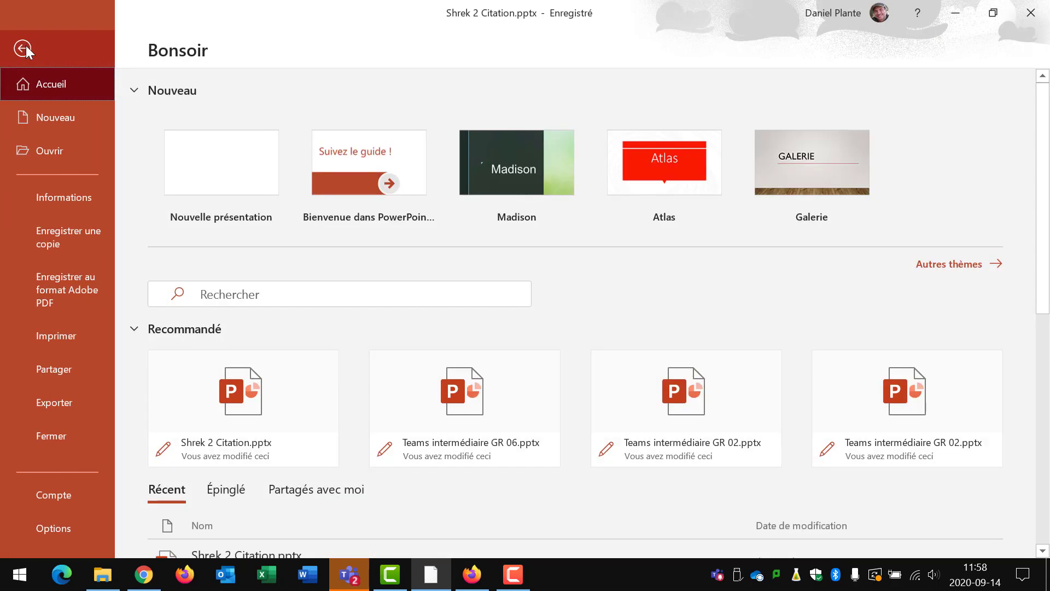
click(87, 407)
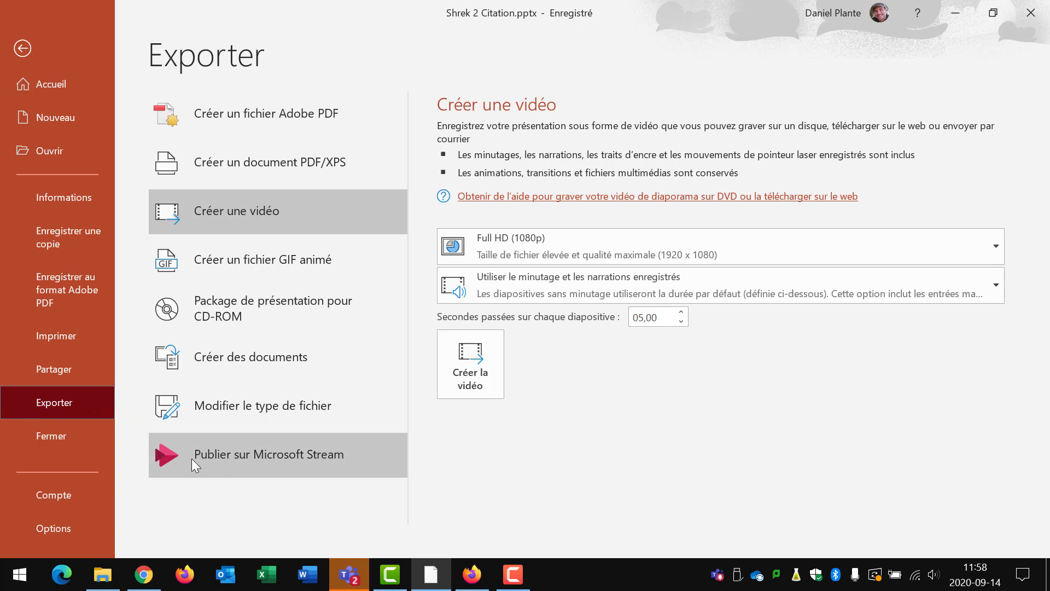
click(221, 453)
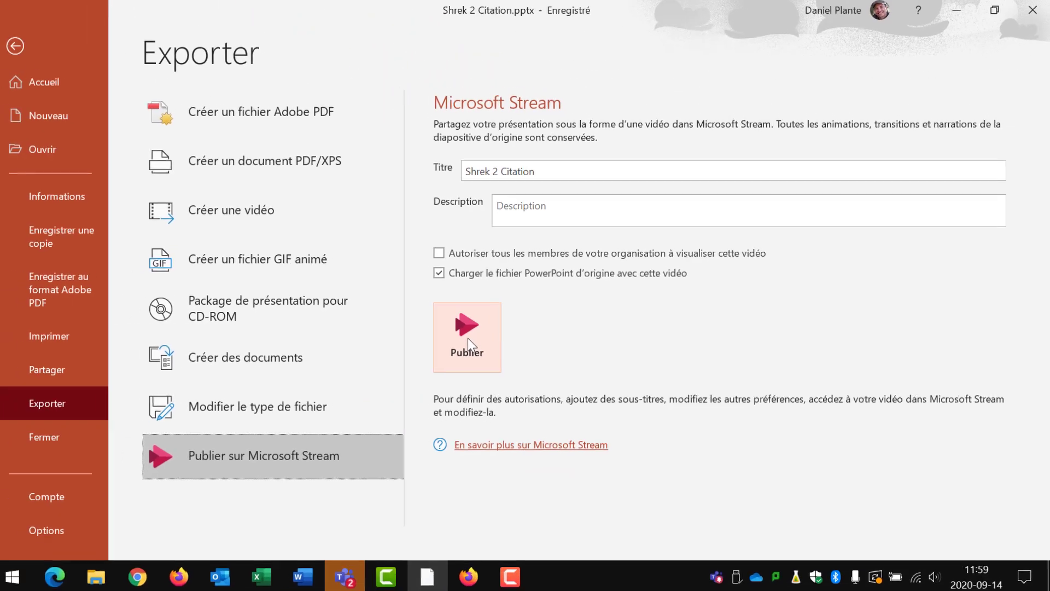
click(106, 364)
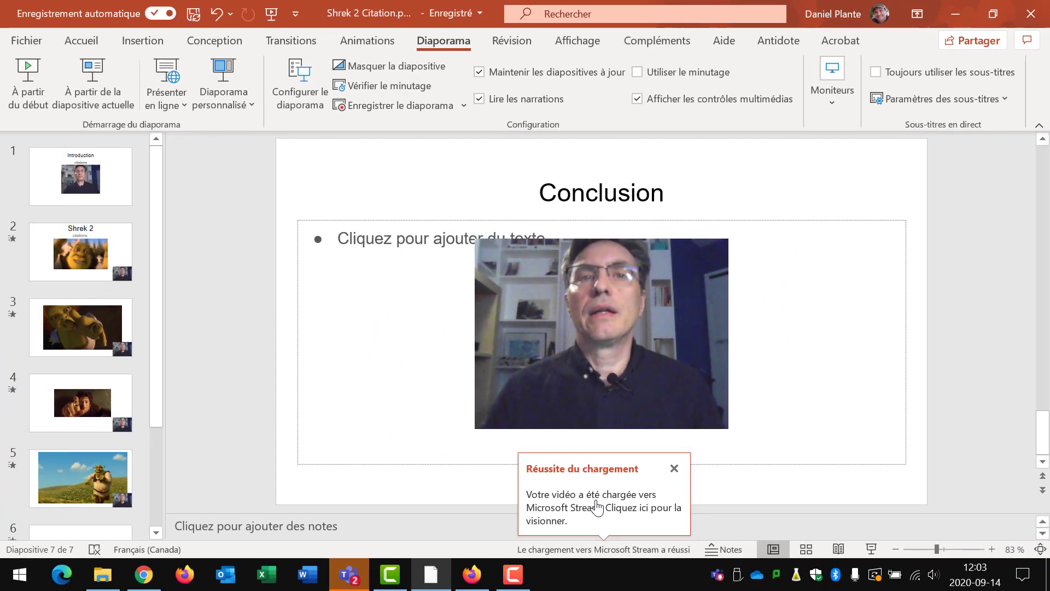
Open the uploaded video in the browser, signing in with the existing work account and its password and staying signed in
click(498, 429)
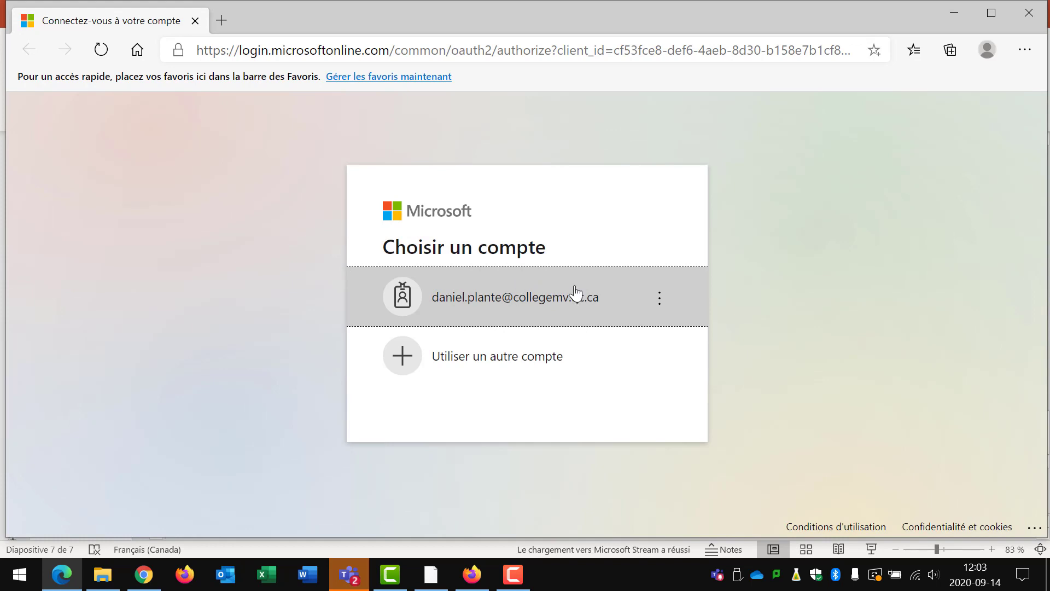
click(544, 299)
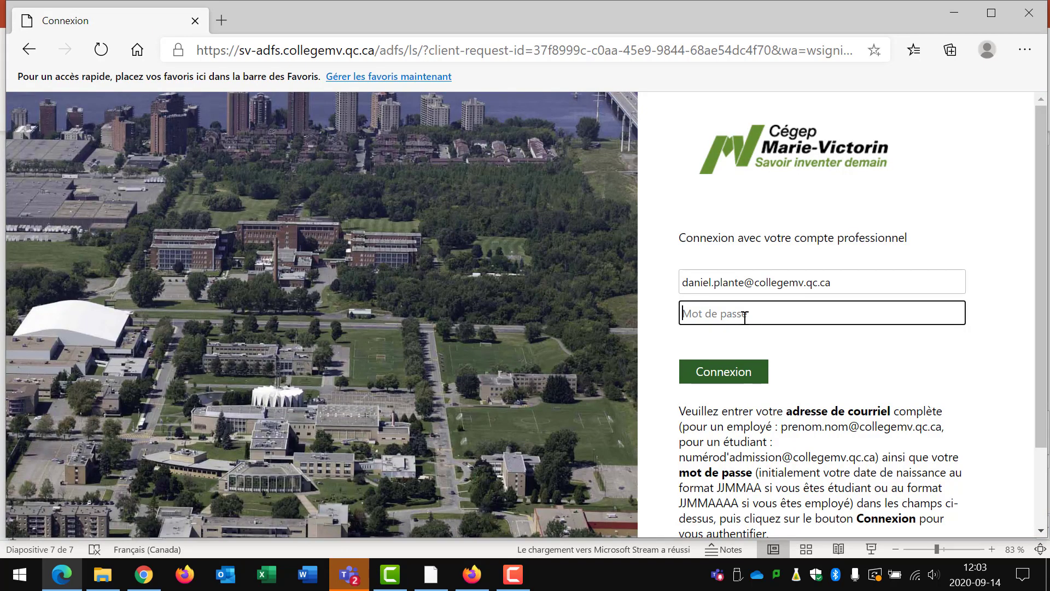
text(1)
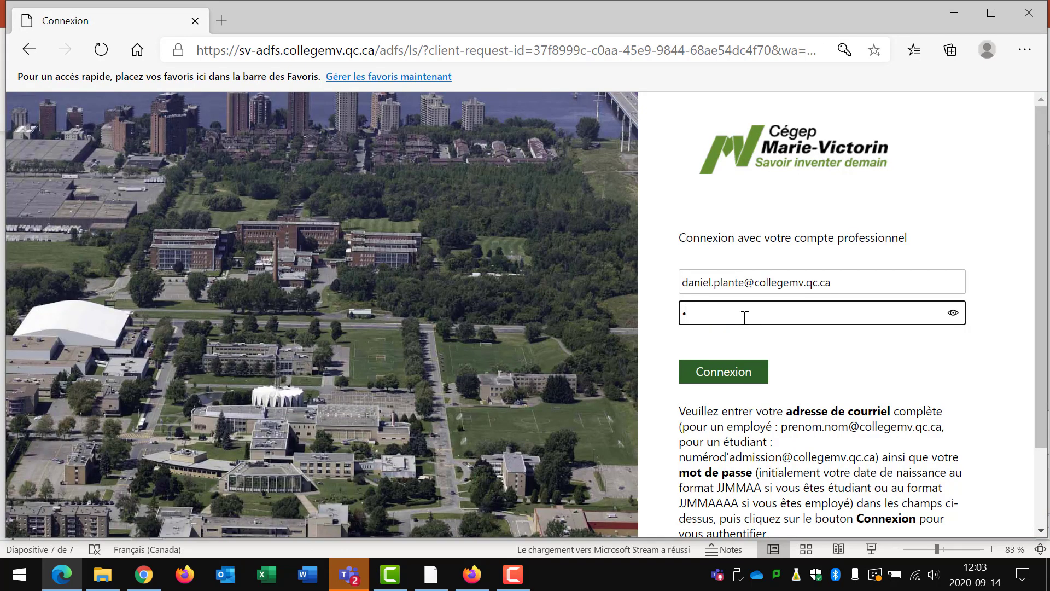
text(1111111)
click(723, 372)
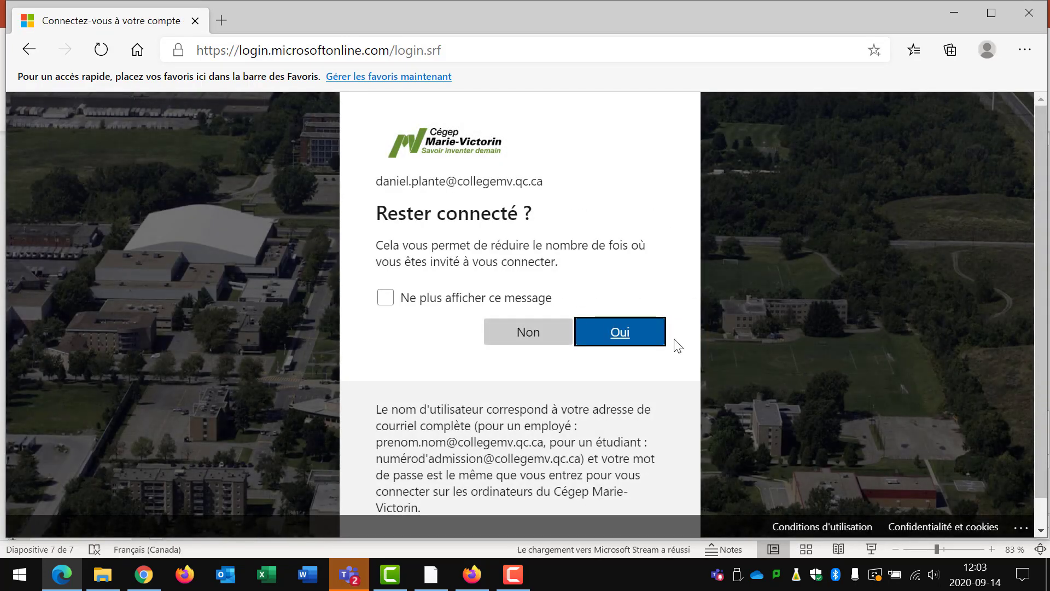
click(621, 333)
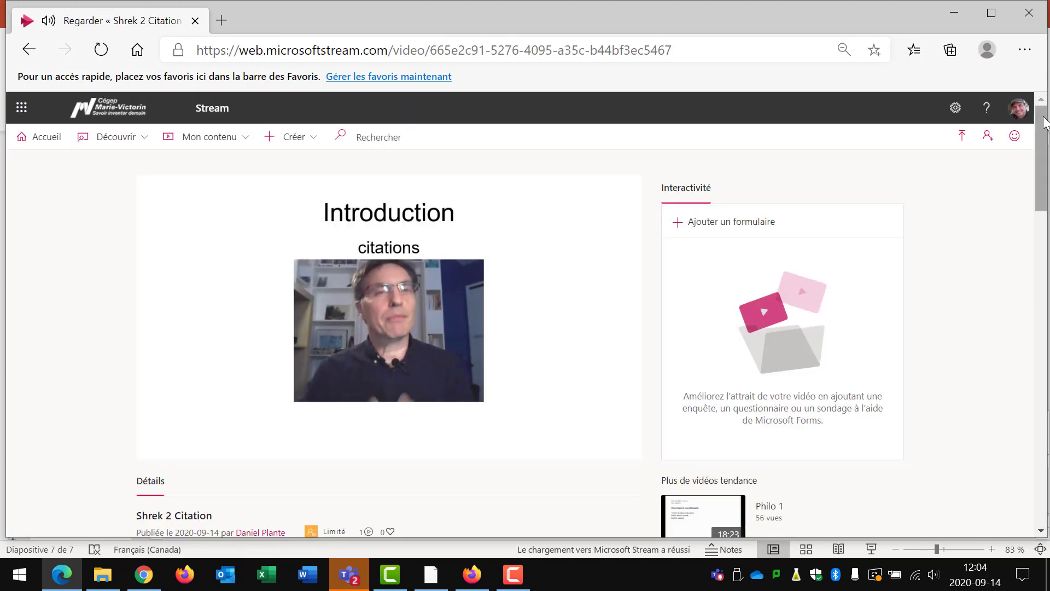
Mute the computer's sound and pause the video playing in Stream
key(XF86AudioLowerVolume)
key(XF86AudioMute)
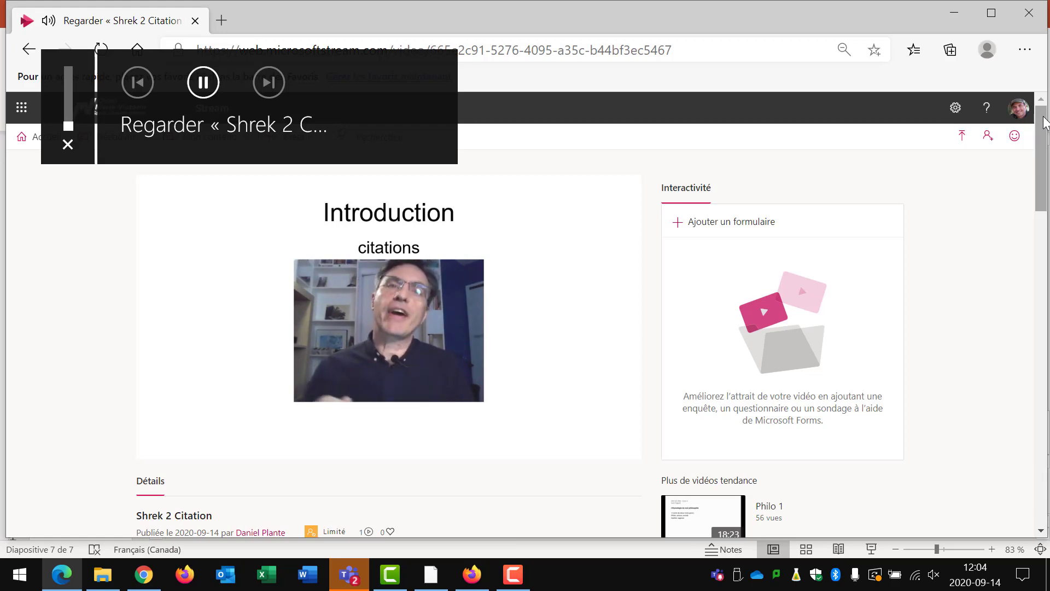
drag(1044, 121, 1043, 144)
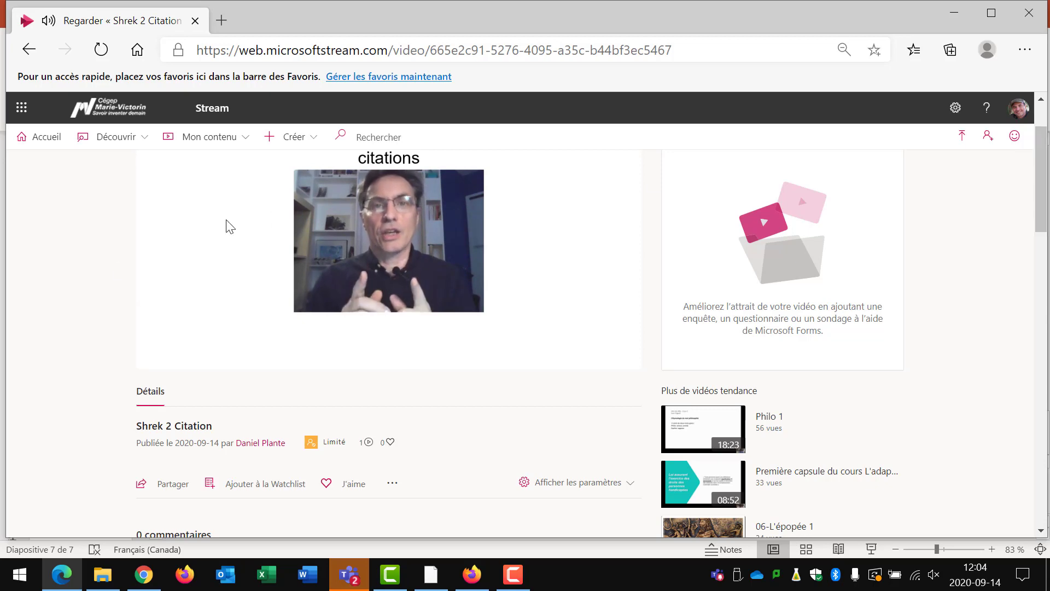
click(155, 352)
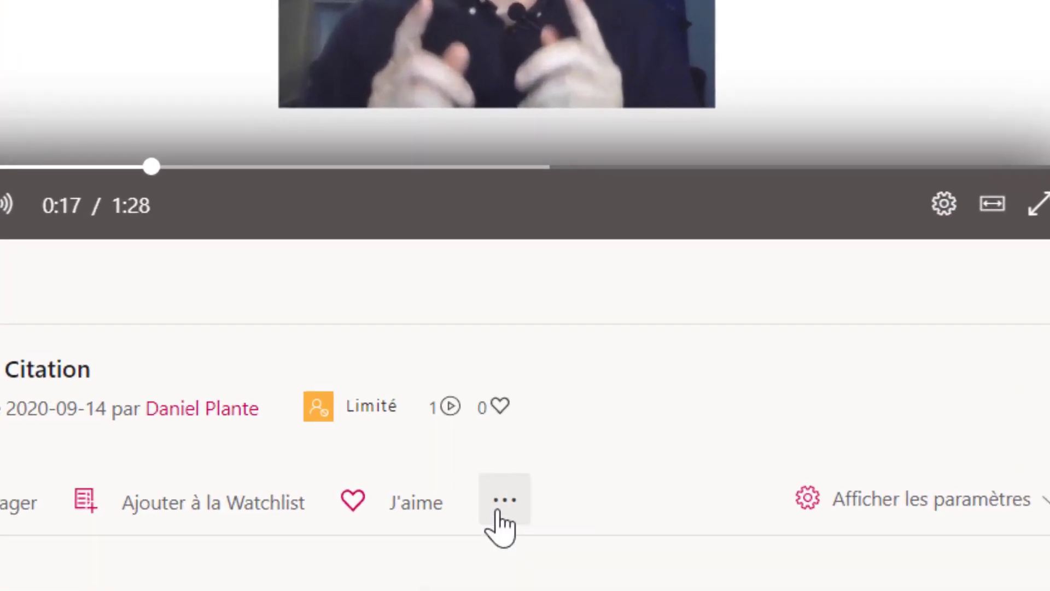
Open the details of the Shrek 2 Citation video for editing
click(498, 511)
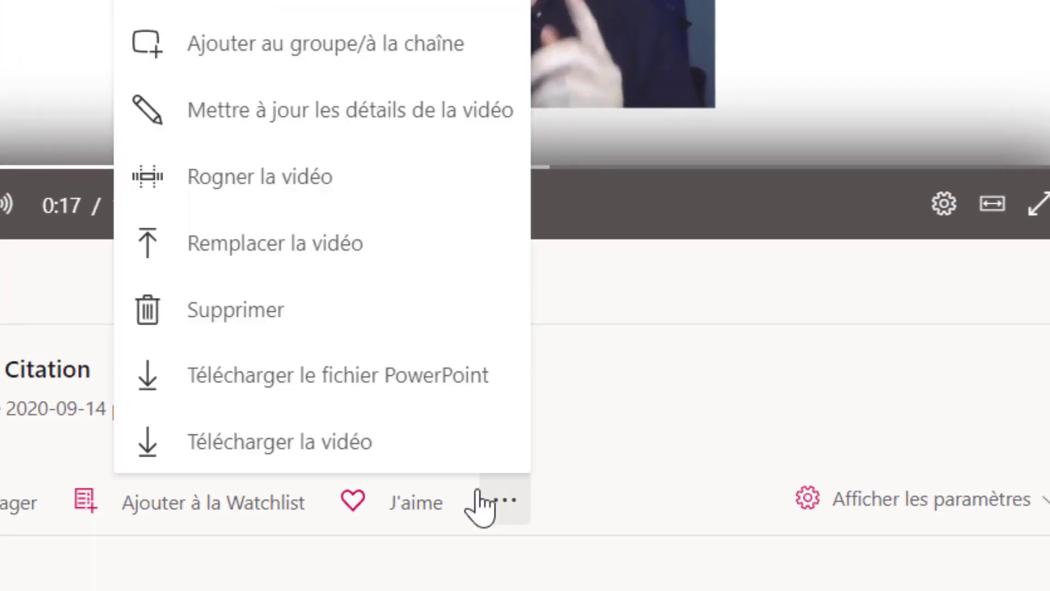
click(248, 112)
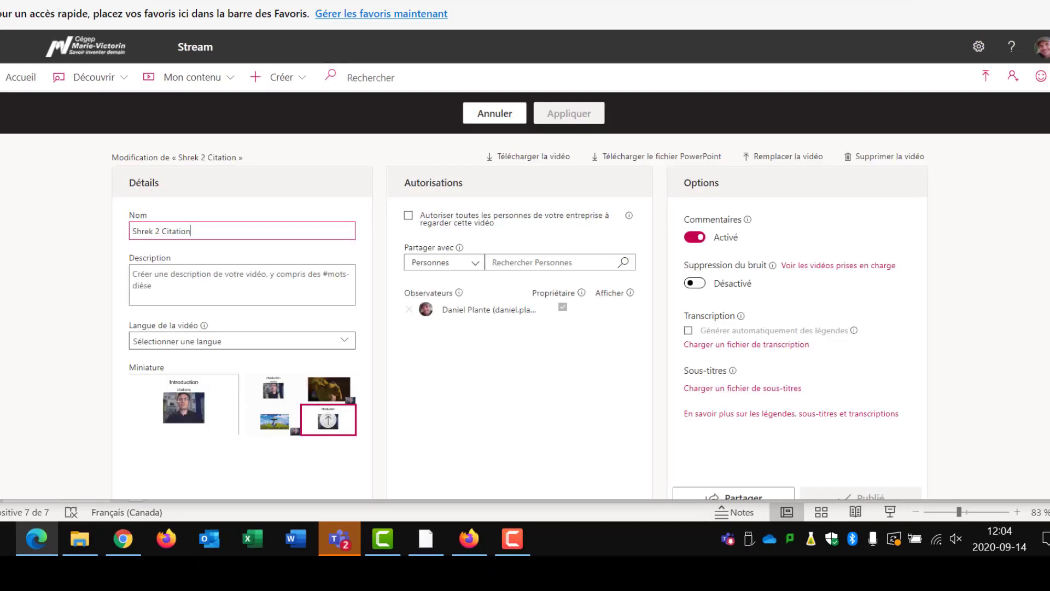
scroll(575, 172, down, 1)
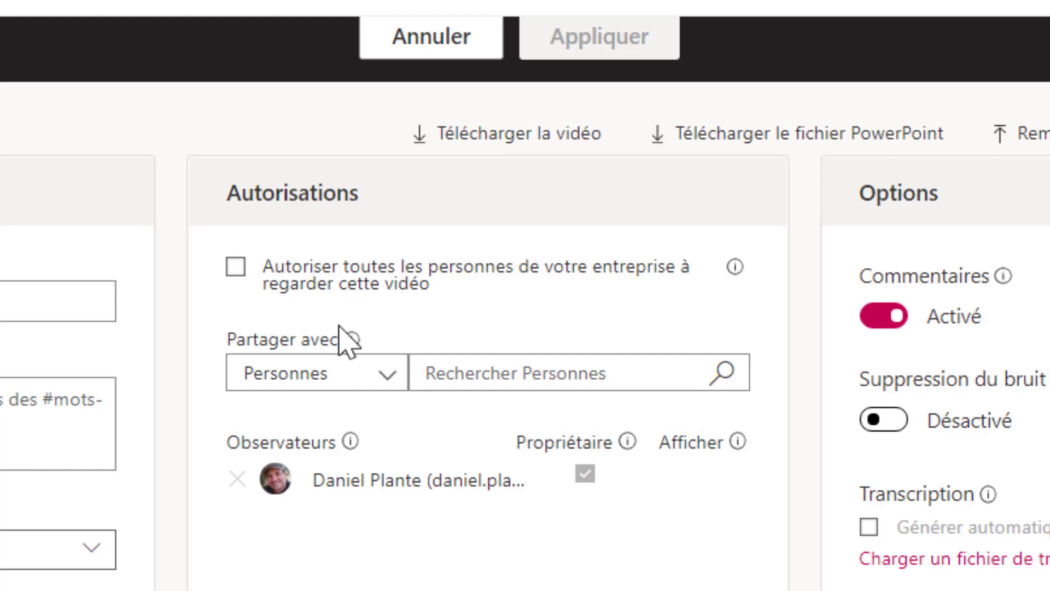
Search Personnes for 144-999, add the group 144-999-99.1-A20 as a viewer of the video, and apply the changes
click(390, 383)
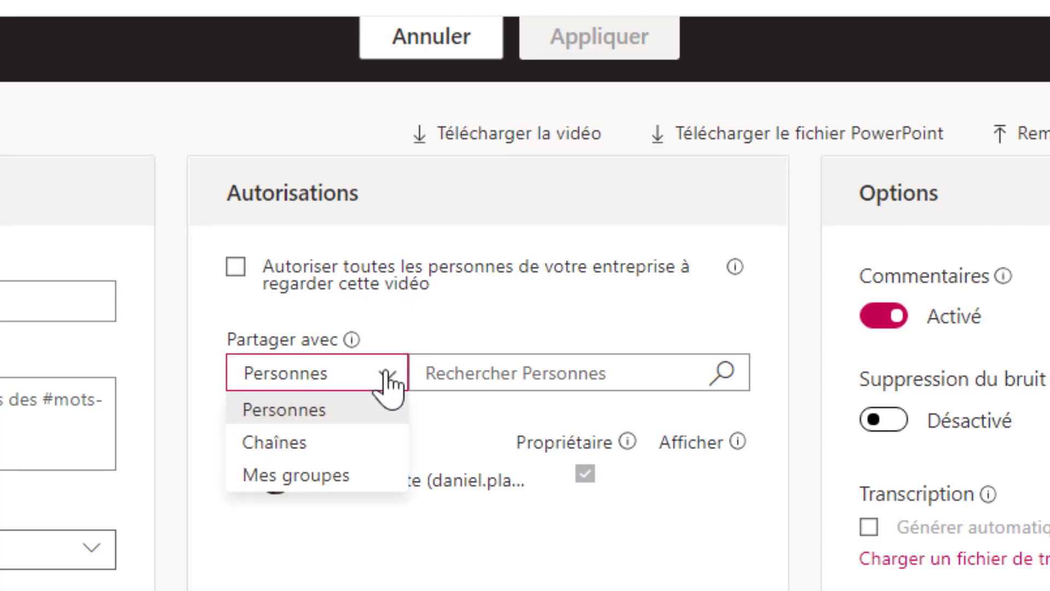
scroll(372, 415, up, 1)
click(362, 441)
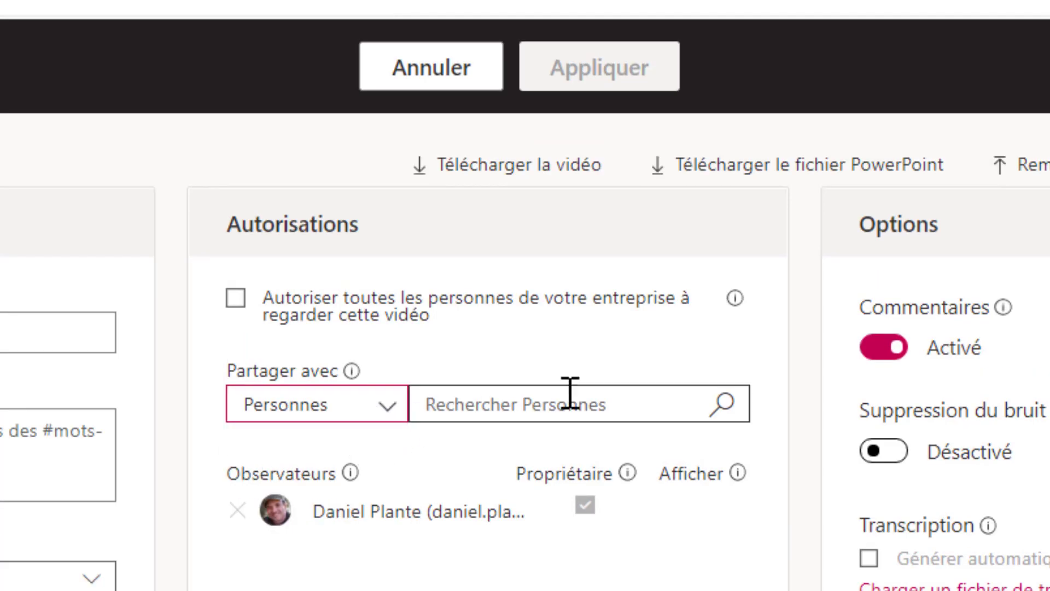
click(536, 403)
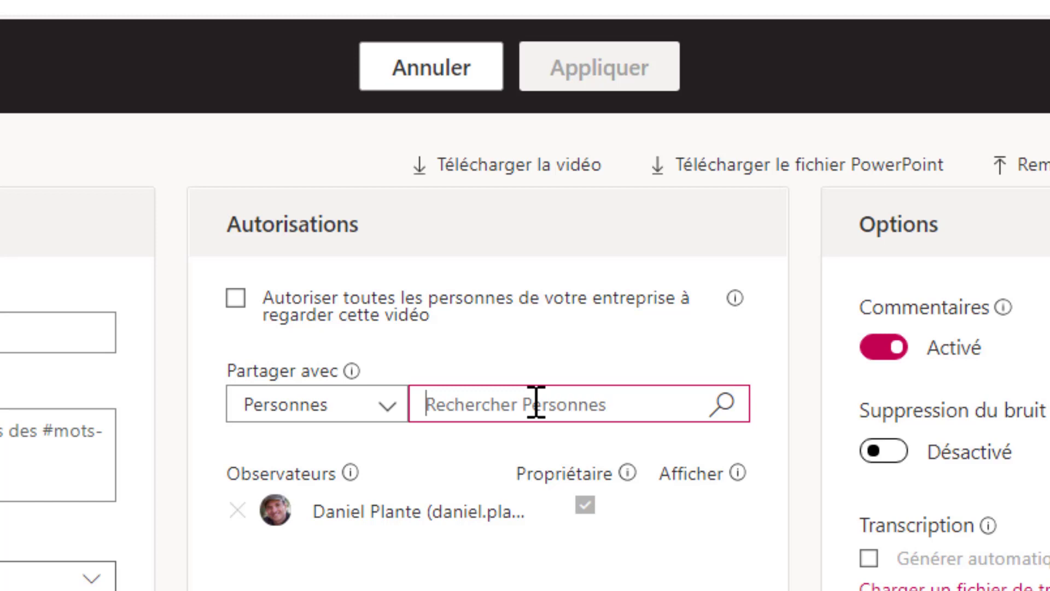
text(1)
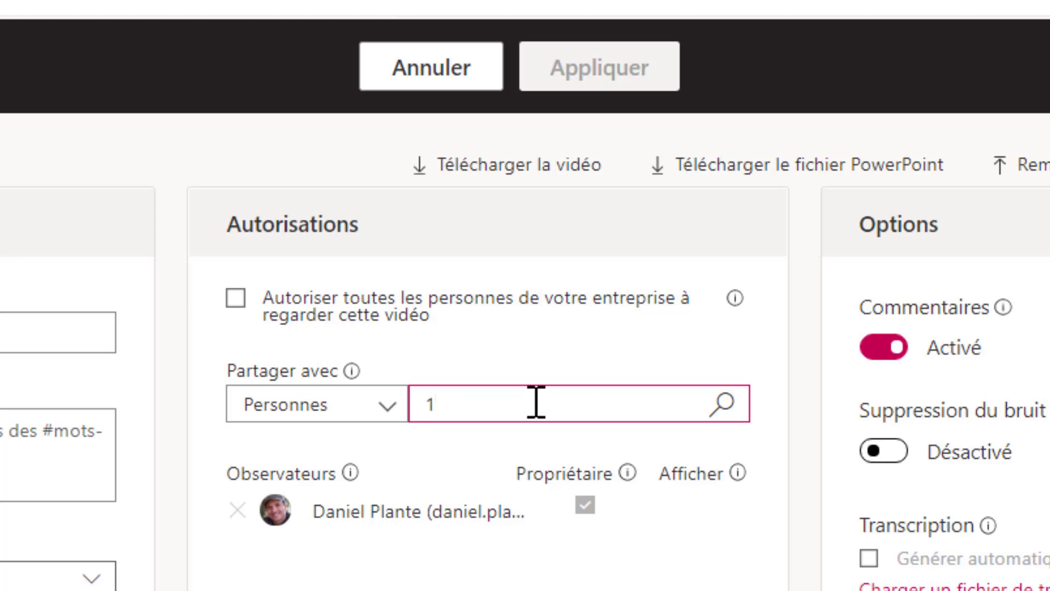
text(44-999)
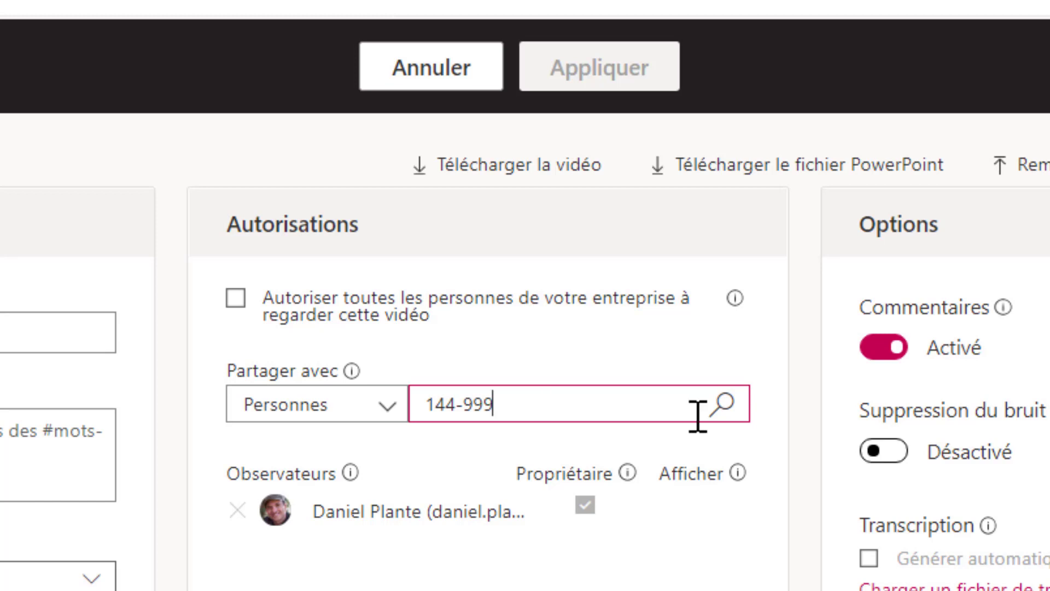
click(714, 410)
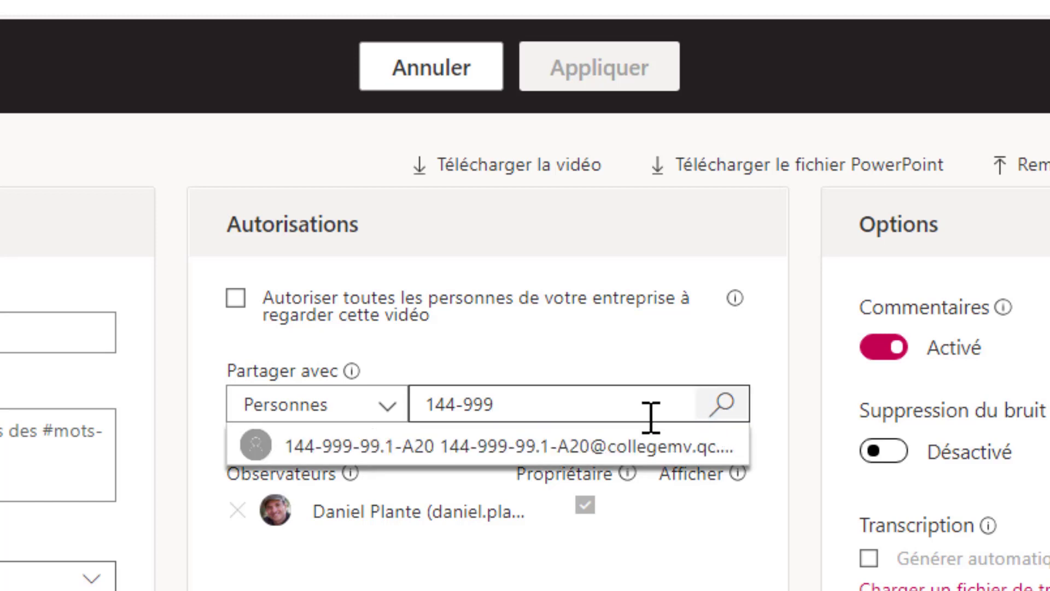
click(453, 454)
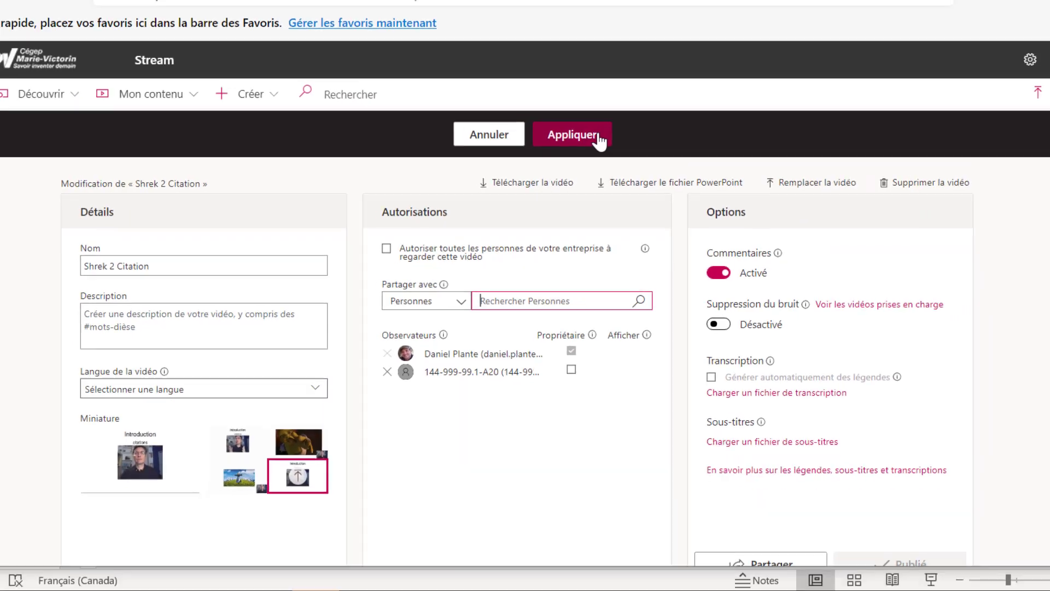
click(601, 71)
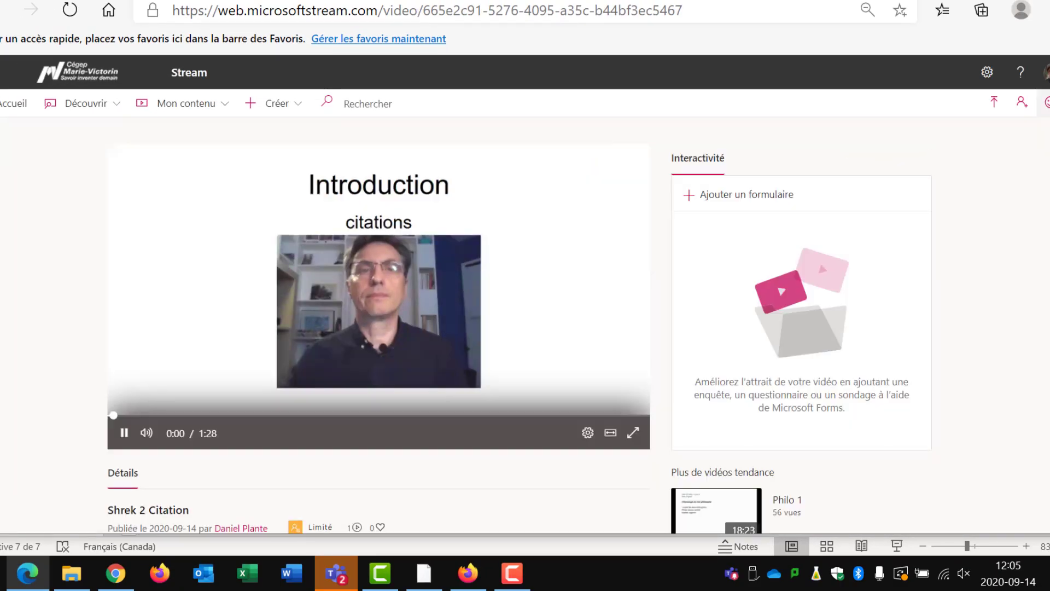
Pause the restarted video and copy its direct link from the sharing options
scroll(379, 328, down, 2)
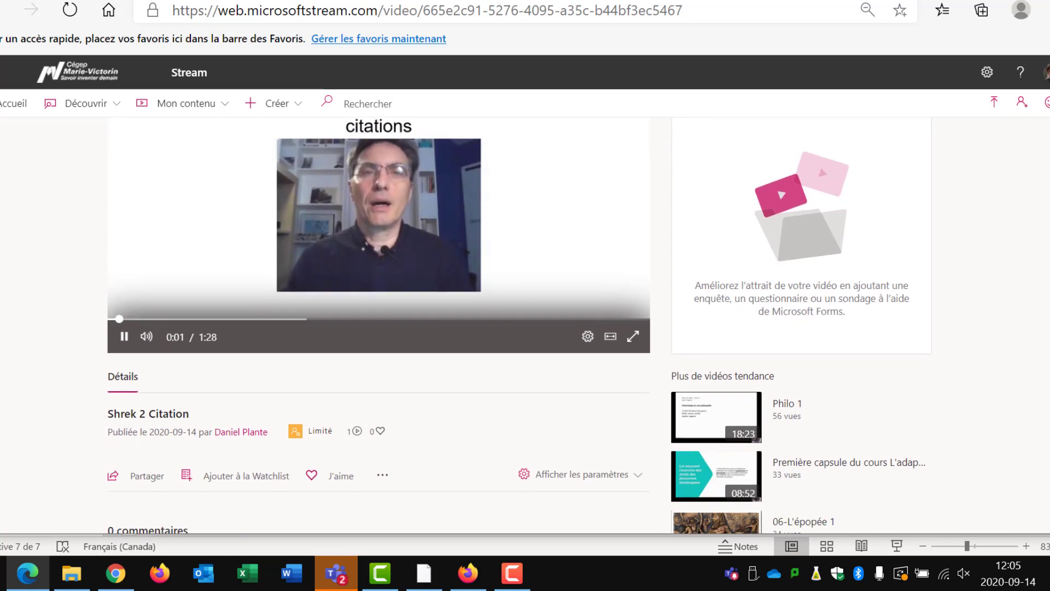
click(119, 336)
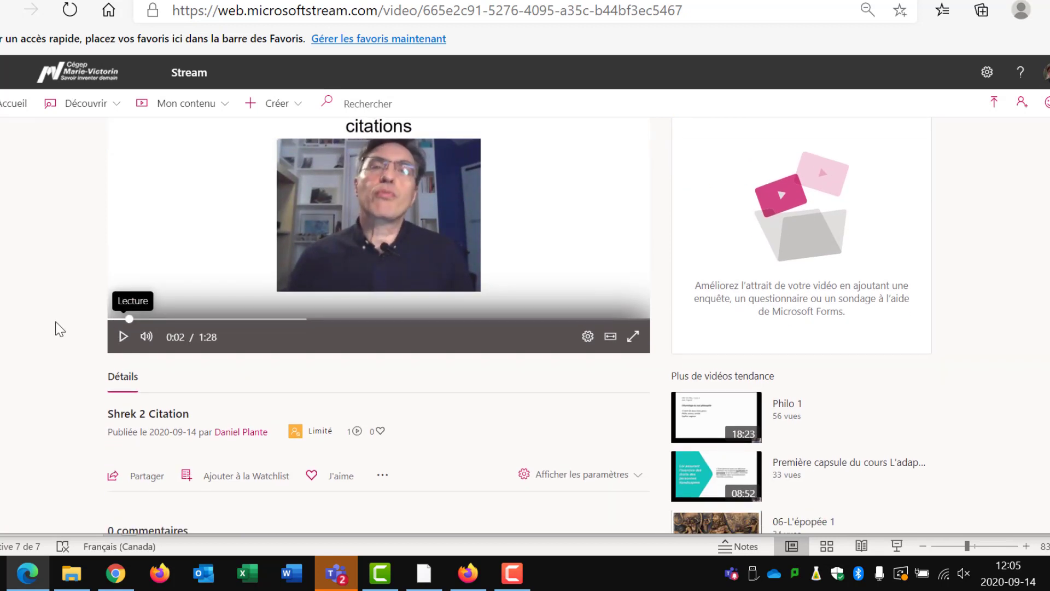
scroll(56, 327, up, 2)
scroll(57, 327, down, 3)
mouse_move(111, 377)
mouse_down()
mouse_move(96, 424)
mouse_move(125, 422)
mouse_up()
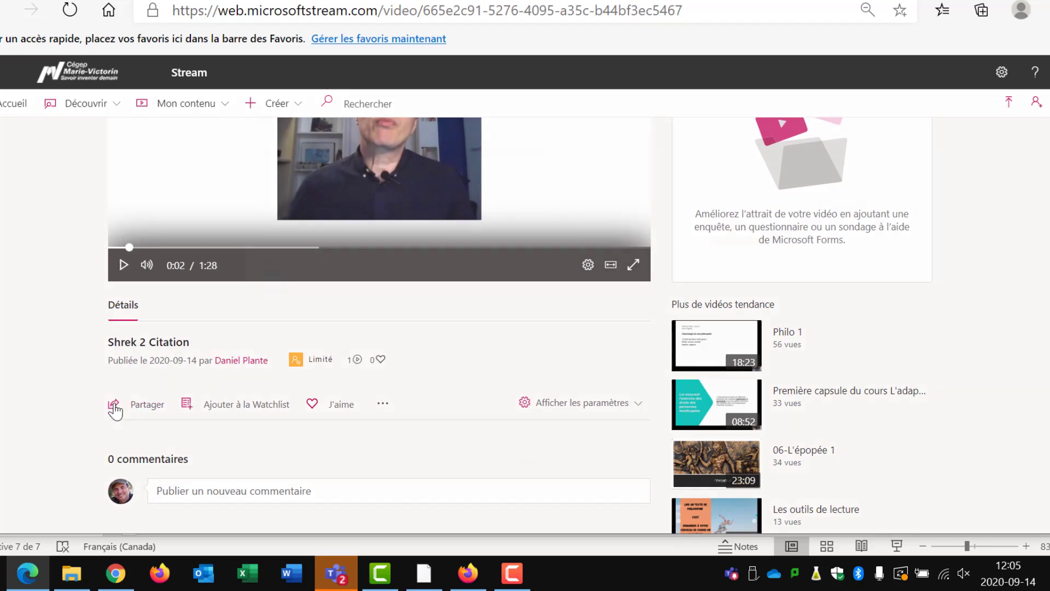
click(113, 406)
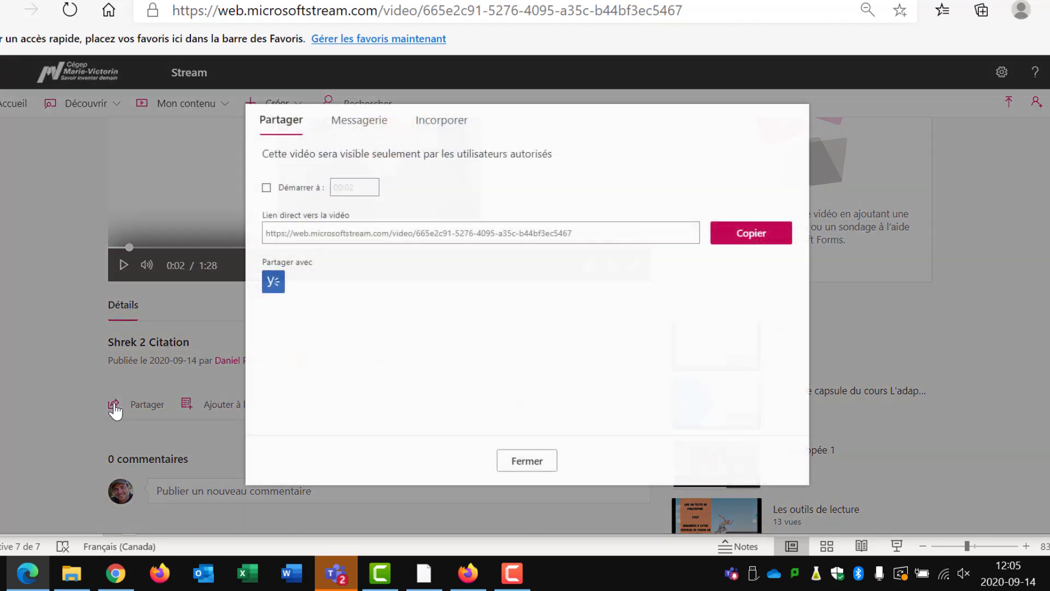
click(774, 238)
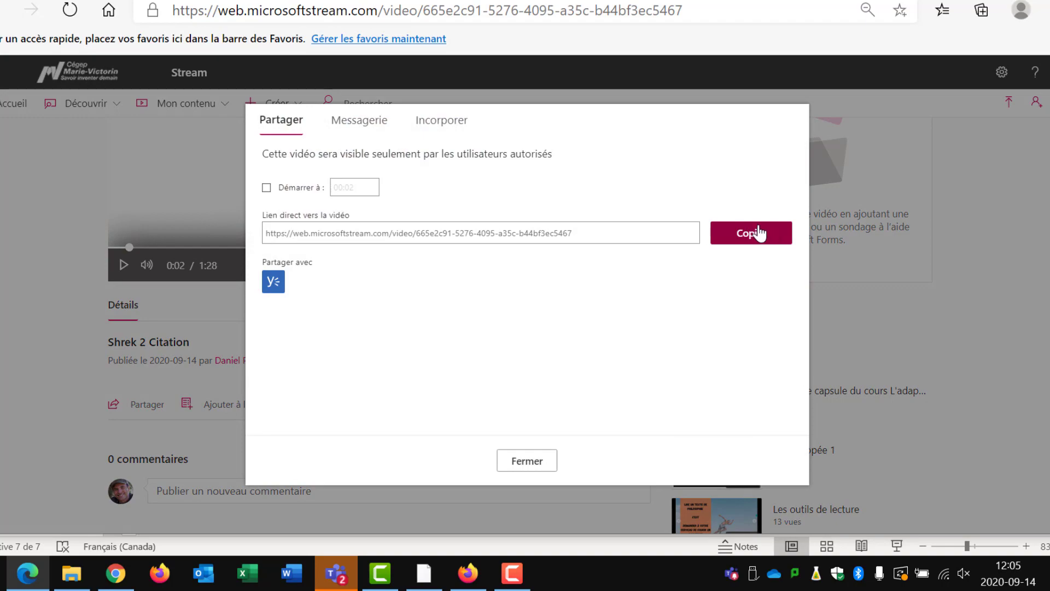
Switch to Microsoft Teams and open the Post-moderne channel of the Cinéma d'auteur team
click(336, 573)
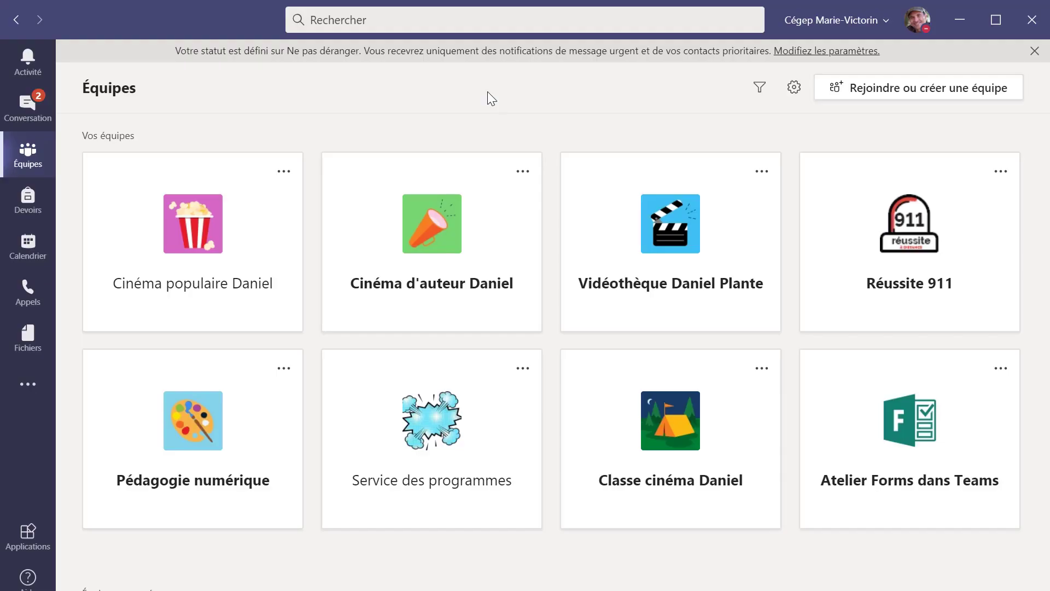
click(443, 208)
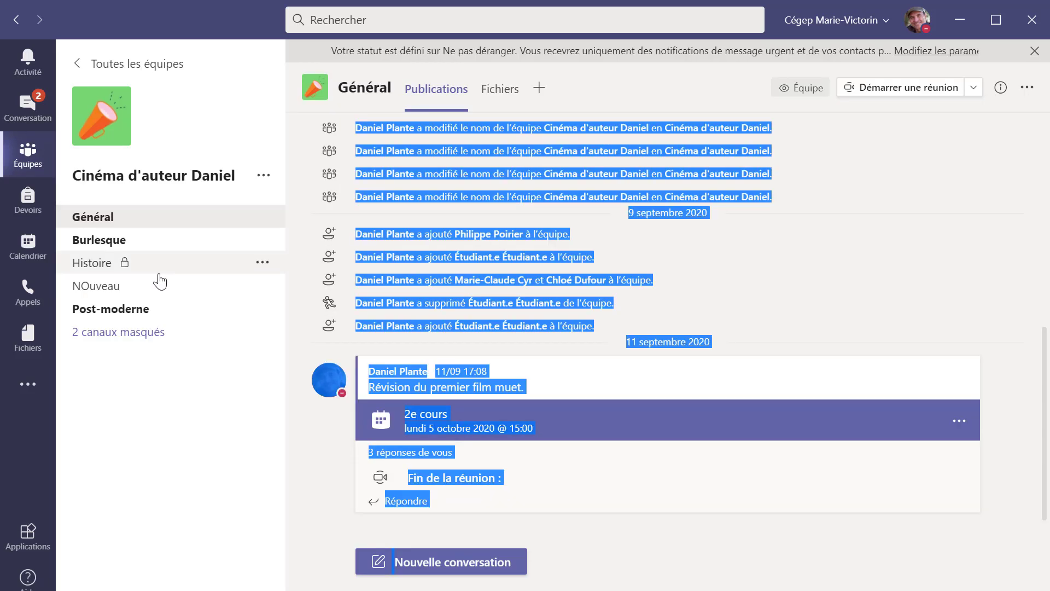
click(156, 290)
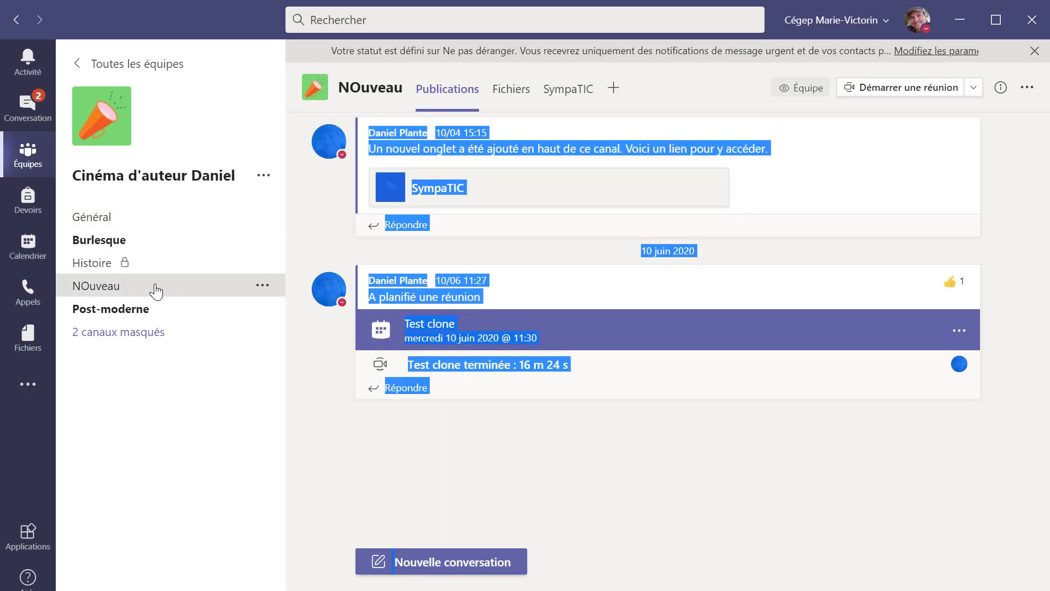
click(146, 320)
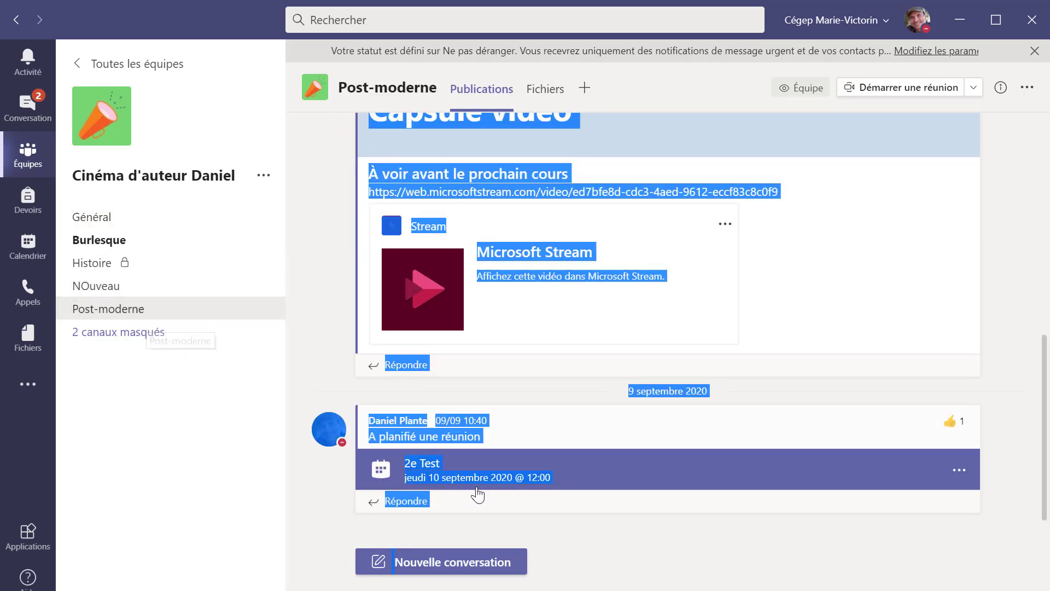
Start a new conversation in the Post-moderne channel with the full formatting options and set its type to Annonce
click(437, 569)
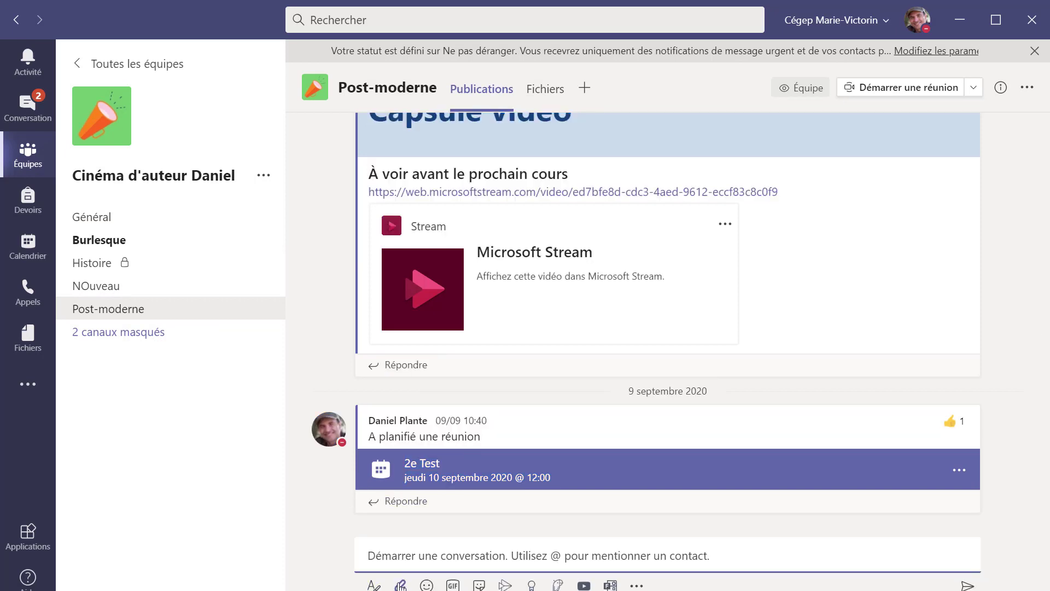
click(374, 585)
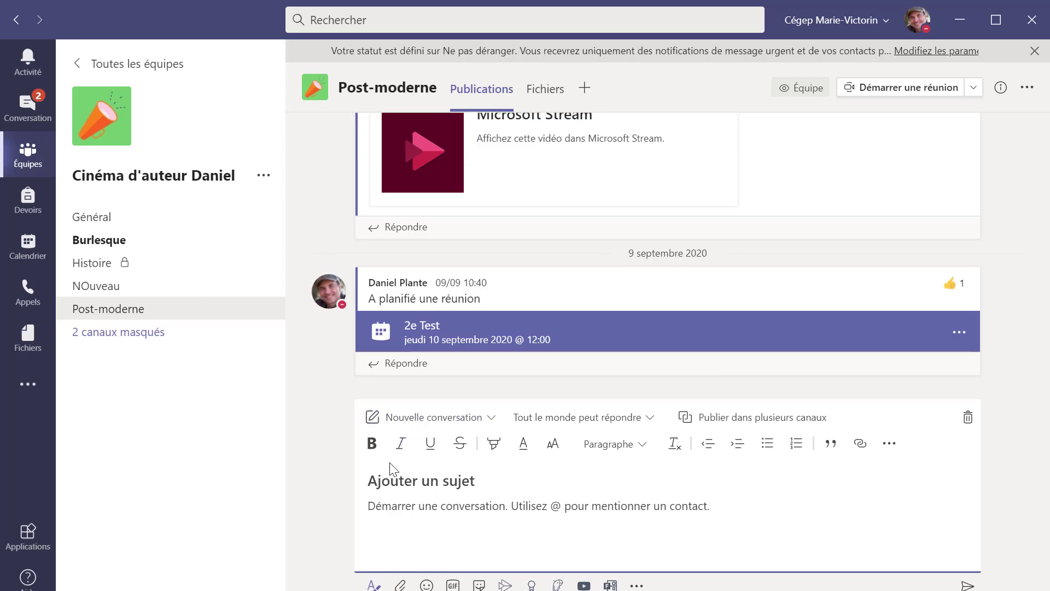
click(406, 418)
click(422, 484)
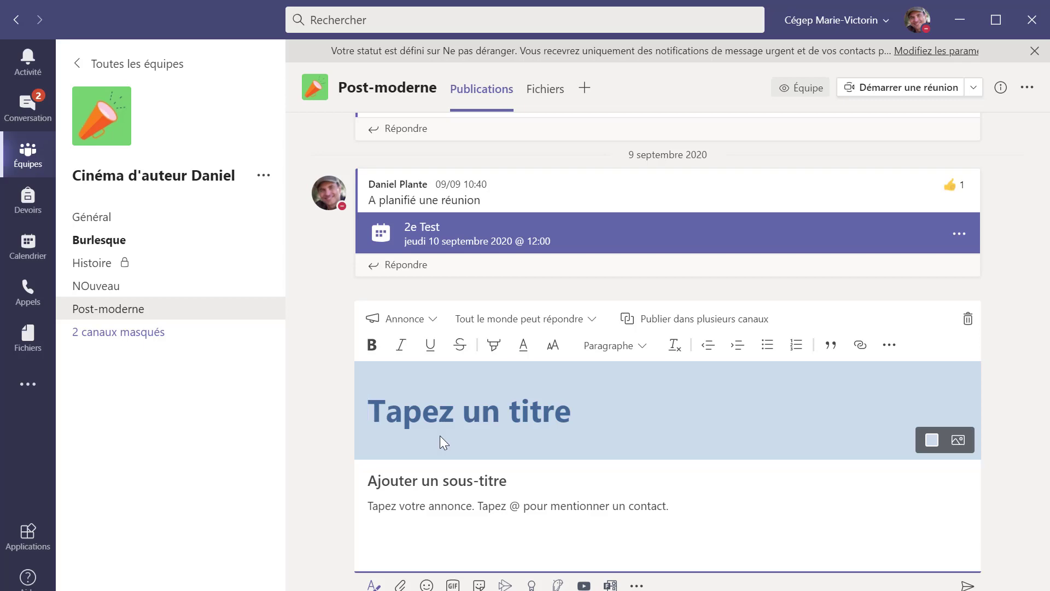
Title the announcement "Nouvelle vidéo", give it the subtitle "à voir", and paste the copied Stream video link as its message
text(Nouvelle v)
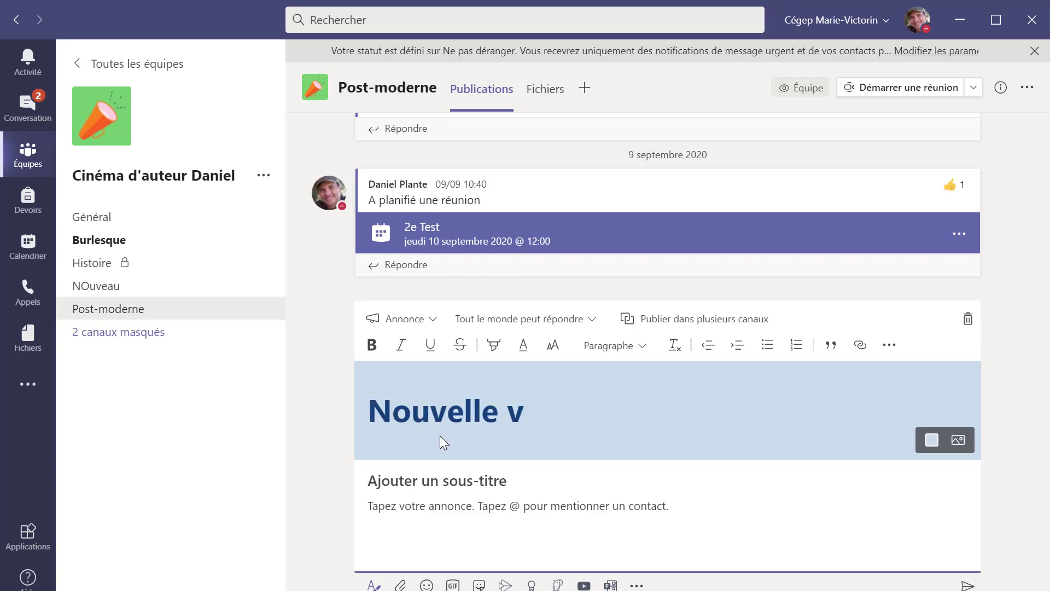
text(idéo)
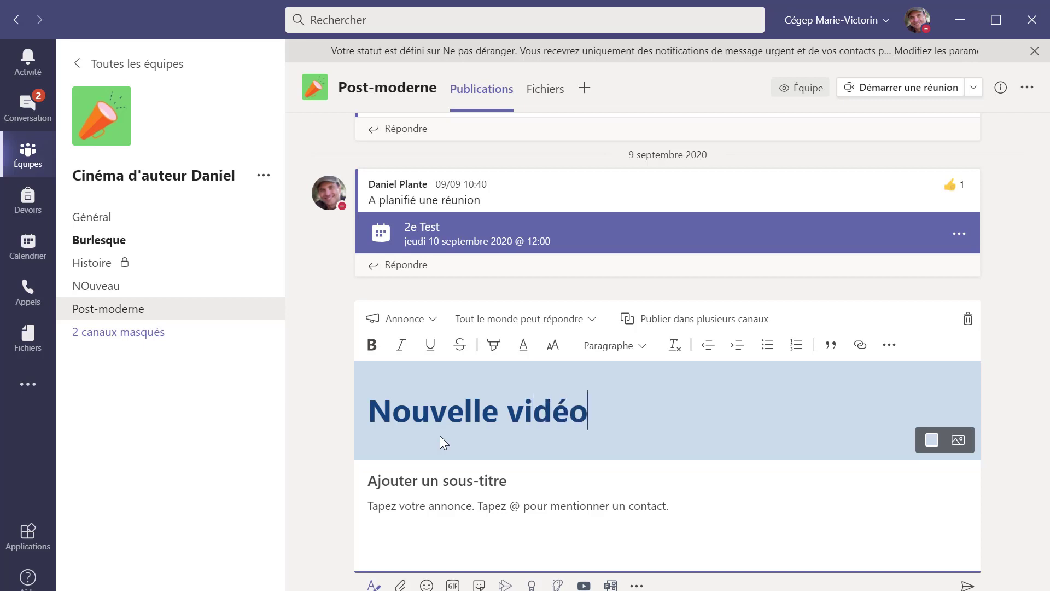
key(Tab)
text(``)
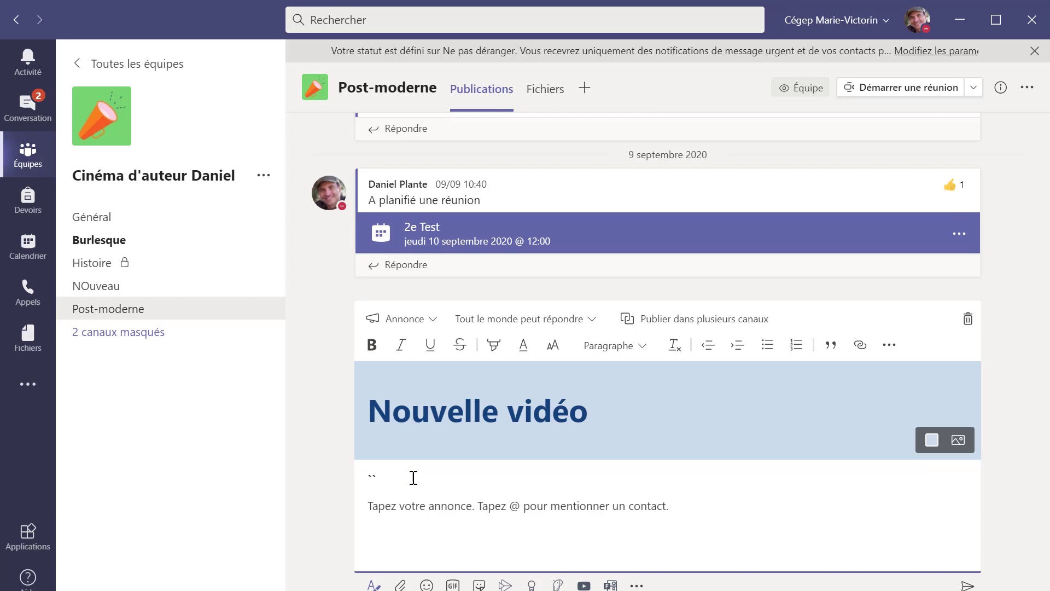
key(BackSpace)
text(à voir)
key(ctrl+v)
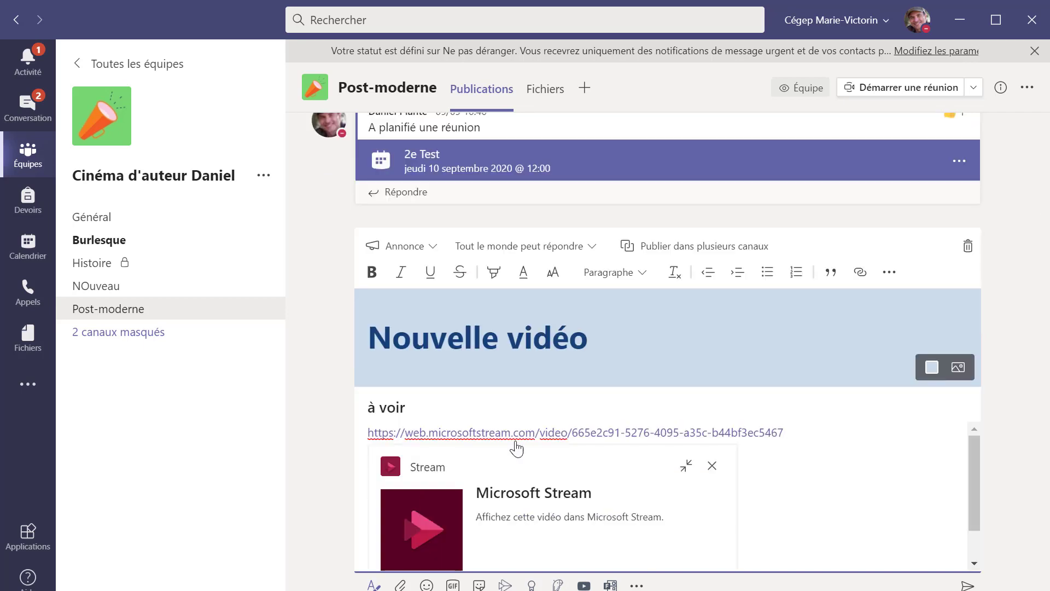
Add the Introduction channel of the Cinéma populaire team as a second destination and send the announcement
click(671, 247)
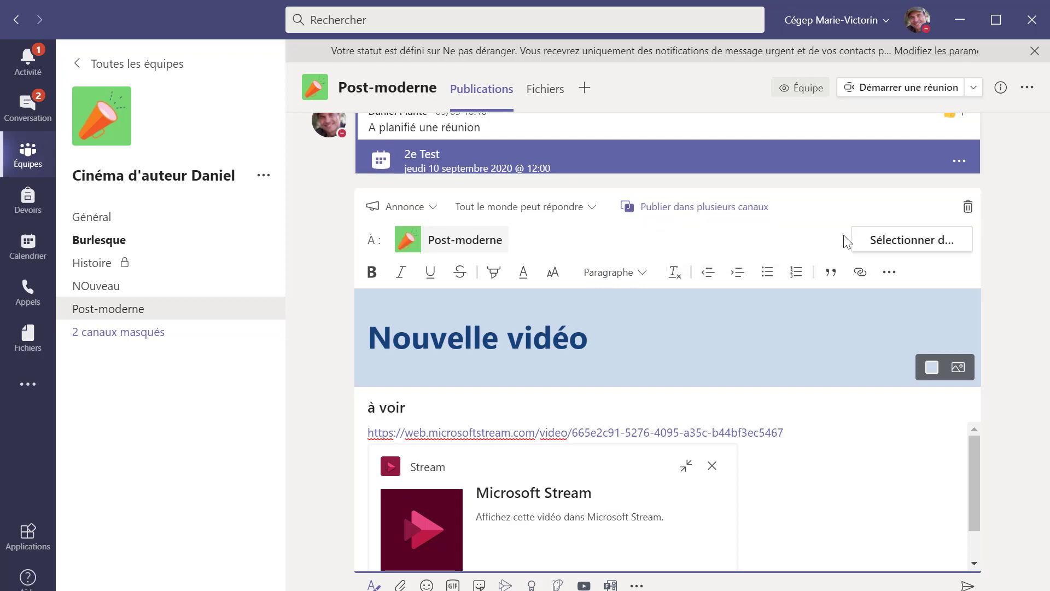
click(878, 241)
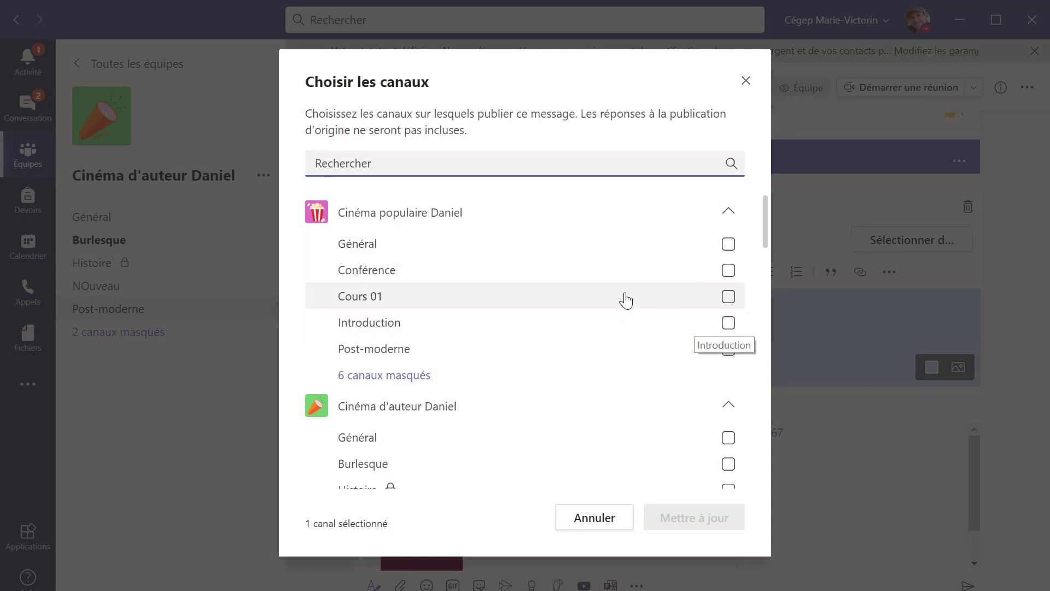
click(610, 331)
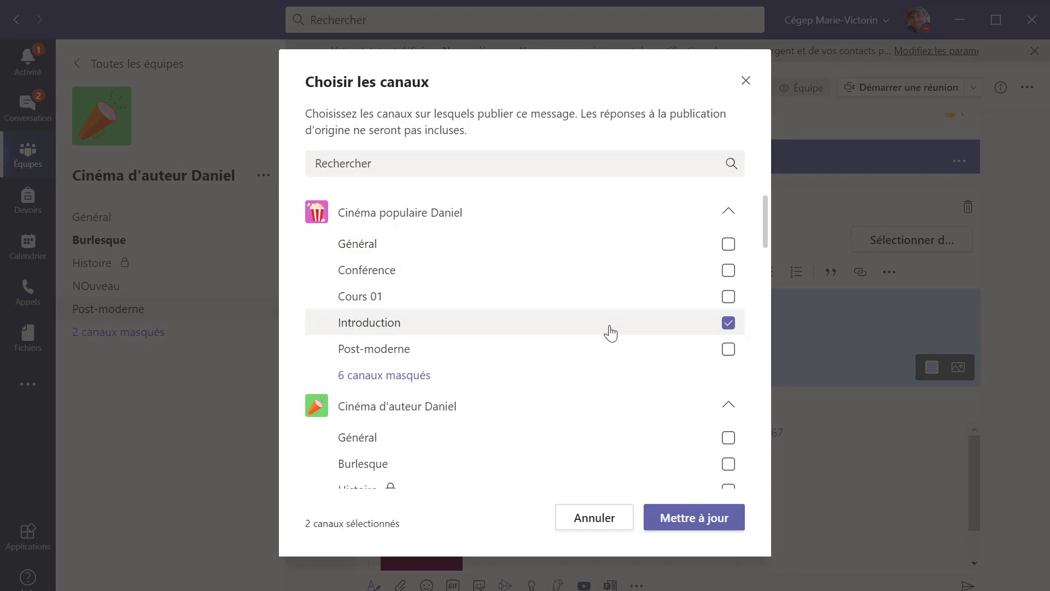
click(706, 518)
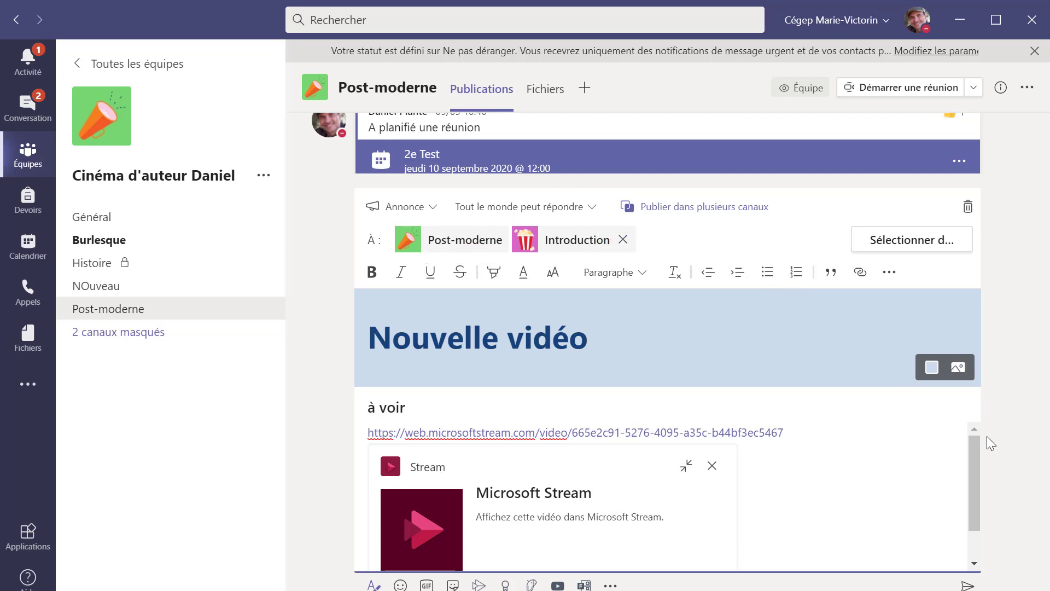
drag(976, 450, 970, 514)
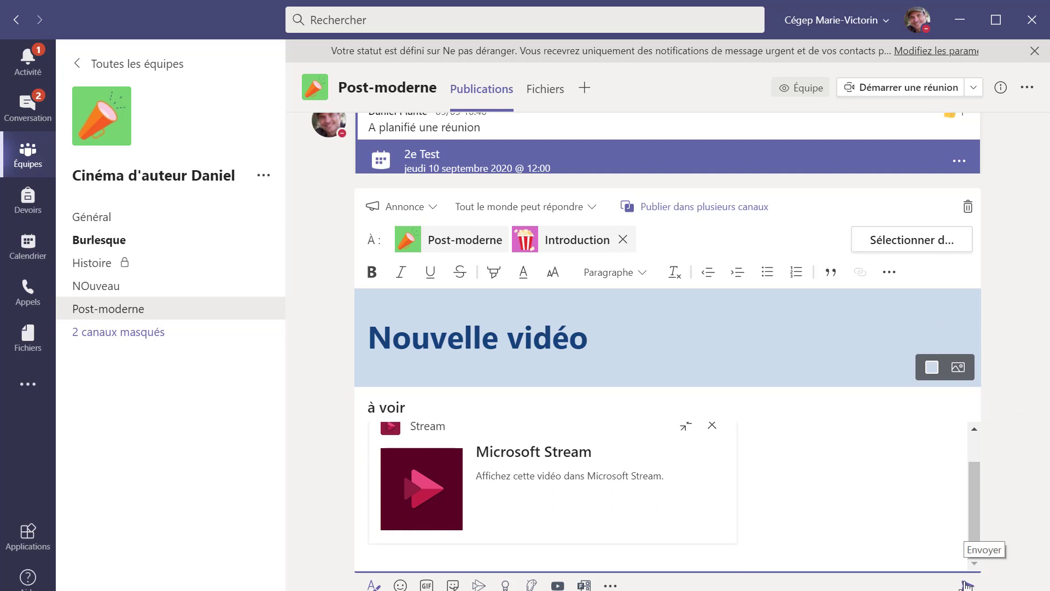
click(966, 584)
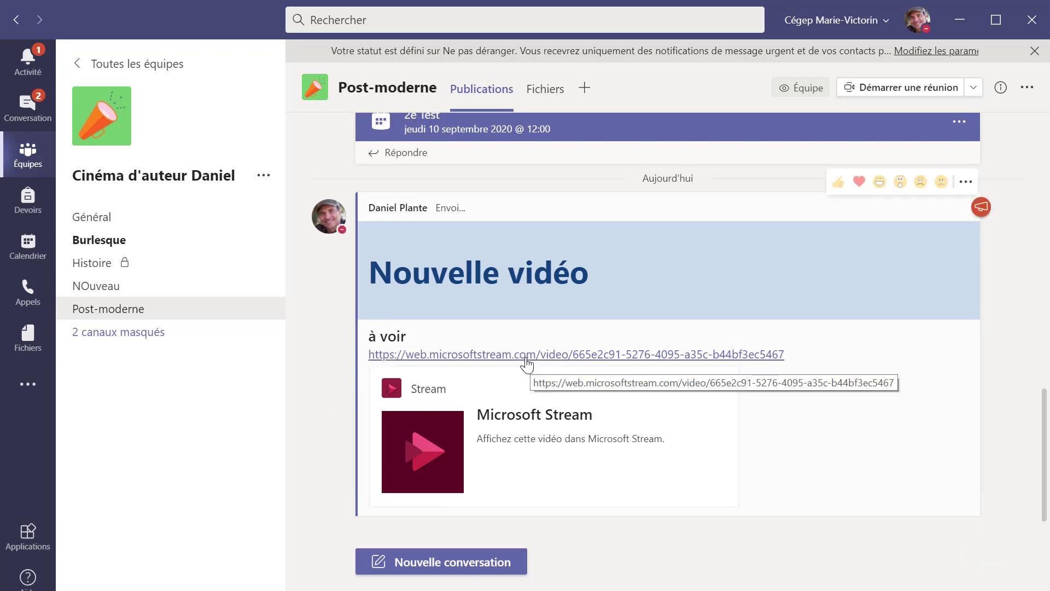
Test the Stream link in the posted announcement and pause the video that it opens
click(527, 355)
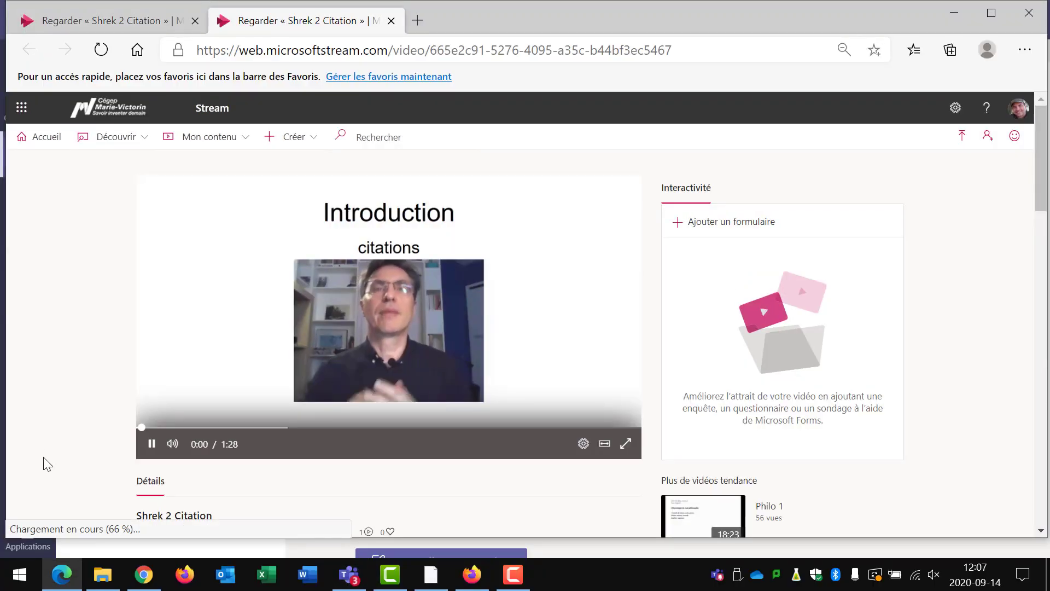
click(151, 444)
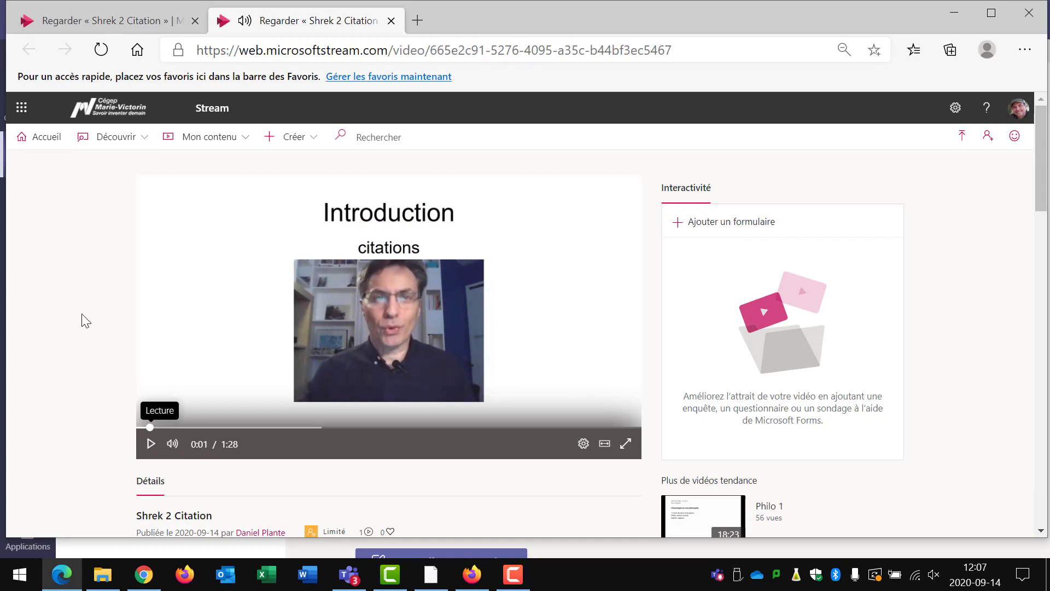